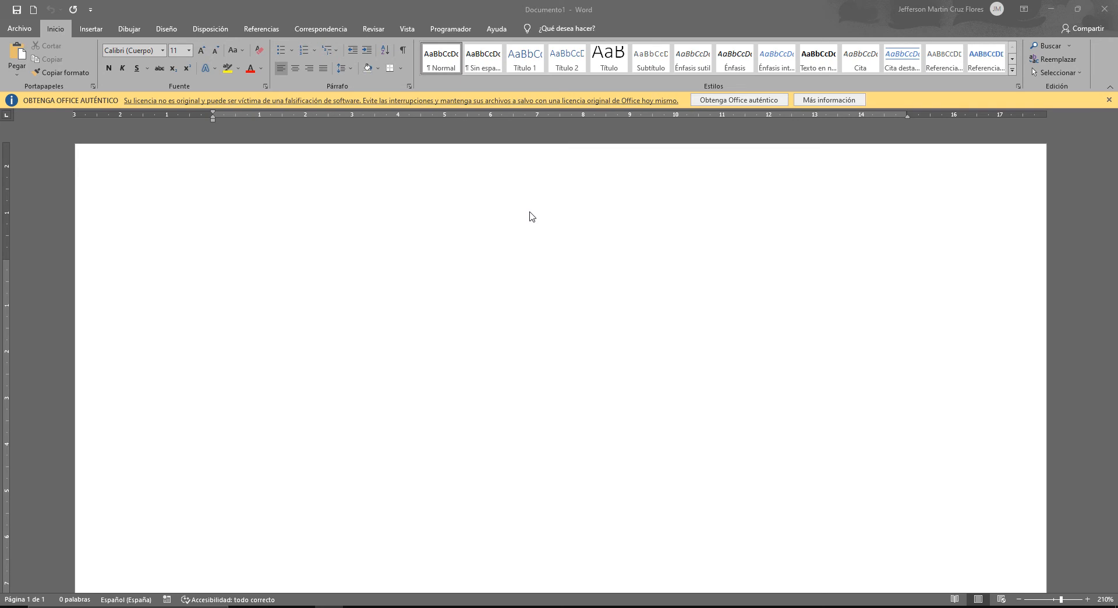
- Dismiss the licence notice and draw a multidocument flowchart shape about 2.53 cm high and 3.78 cm wide on the page
left_click(1109, 100)
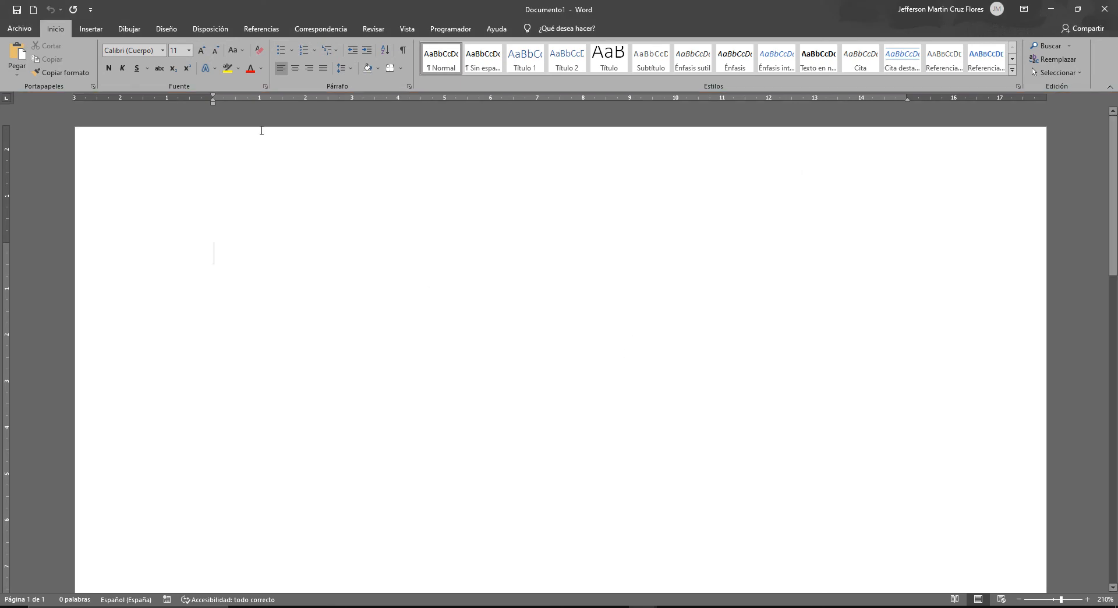
left_click(94, 30)
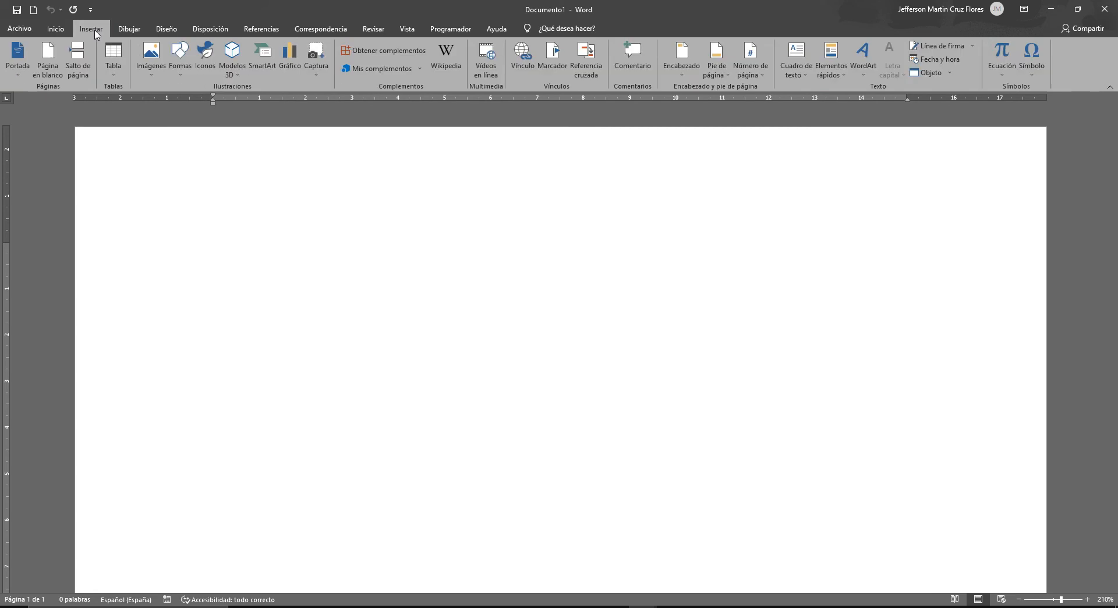
left_click(179, 69)
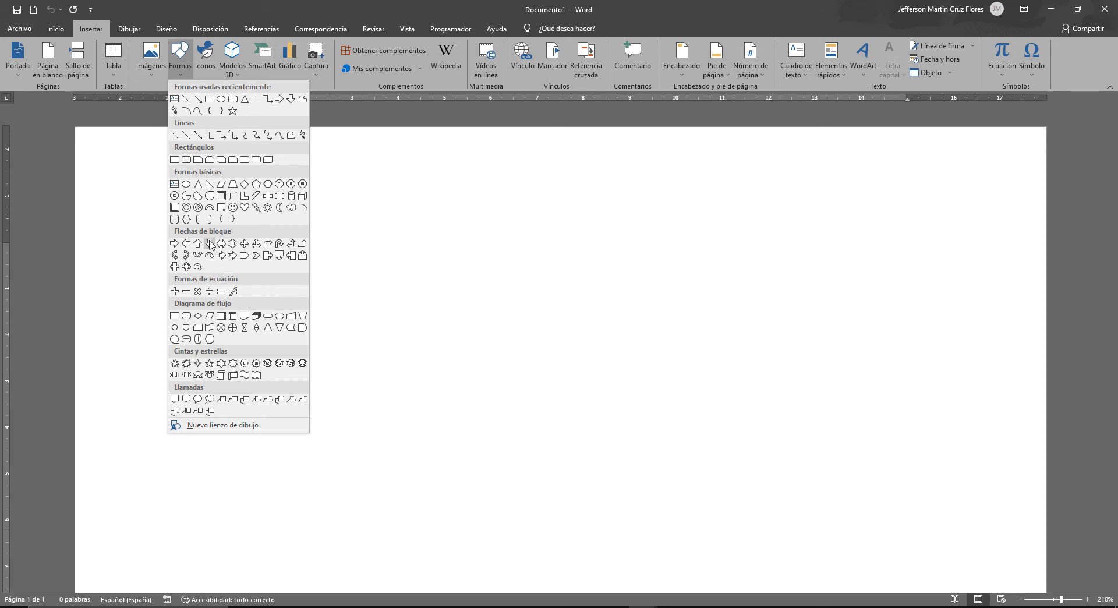
left_click(256, 316)
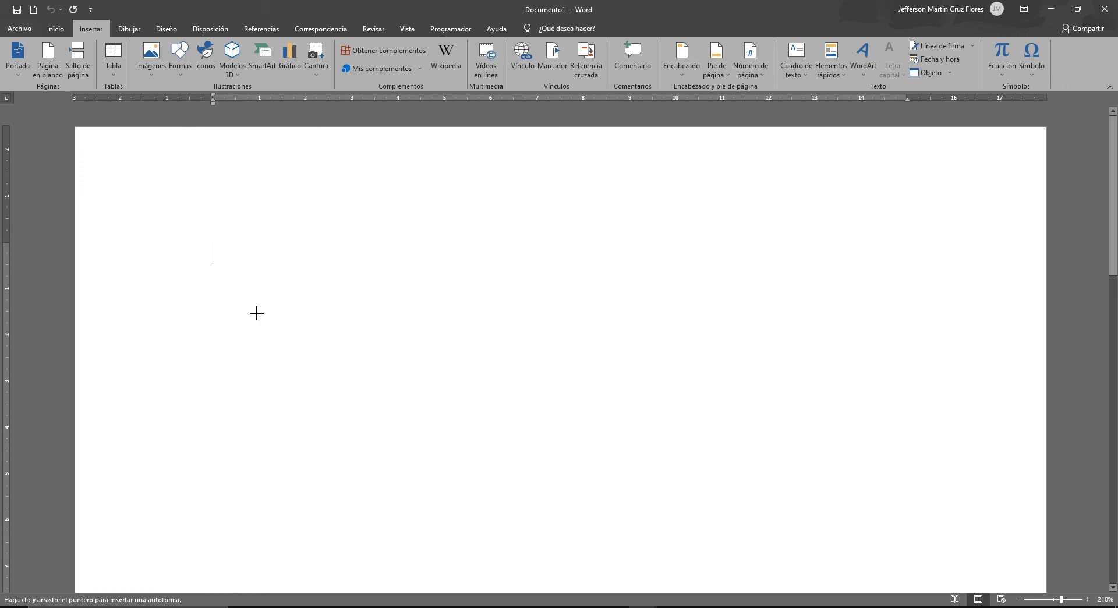
left_click_drag(215, 231, 391, 349)
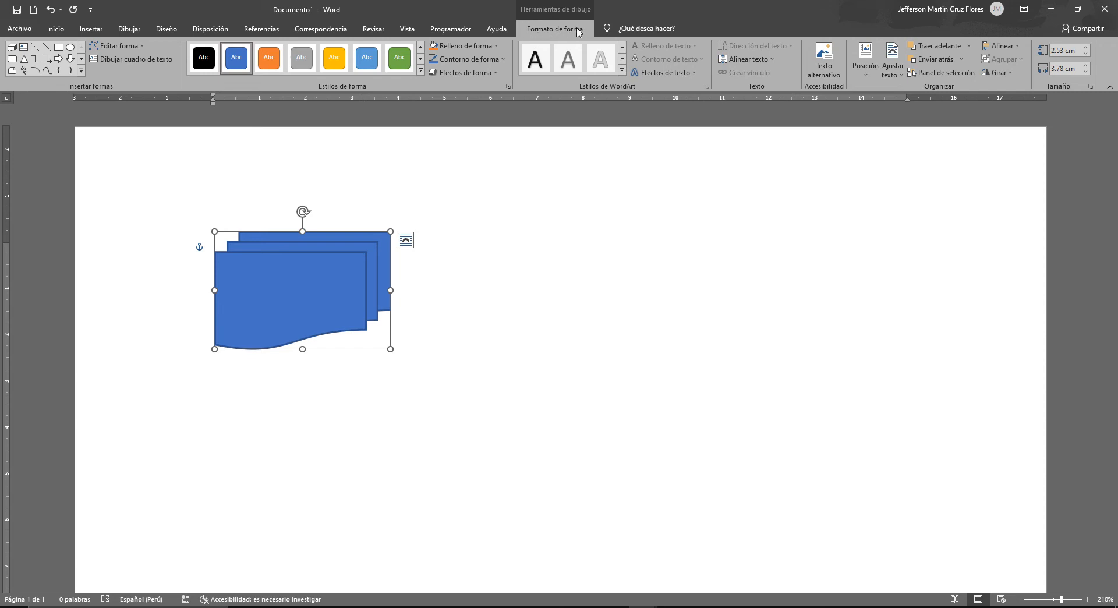
left_click(532, 250)
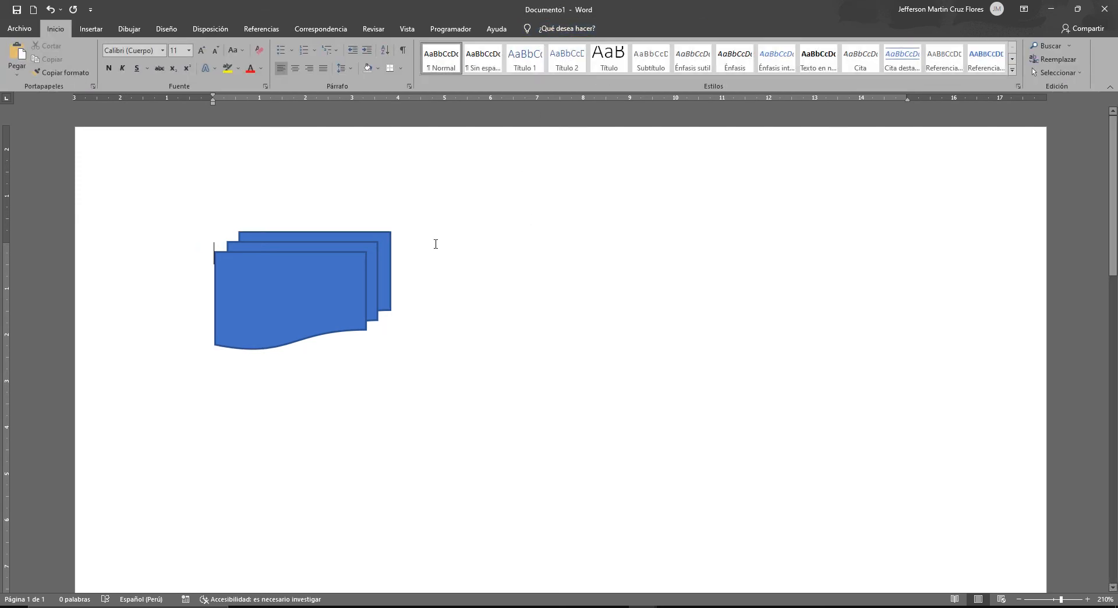
left_click(315, 271)
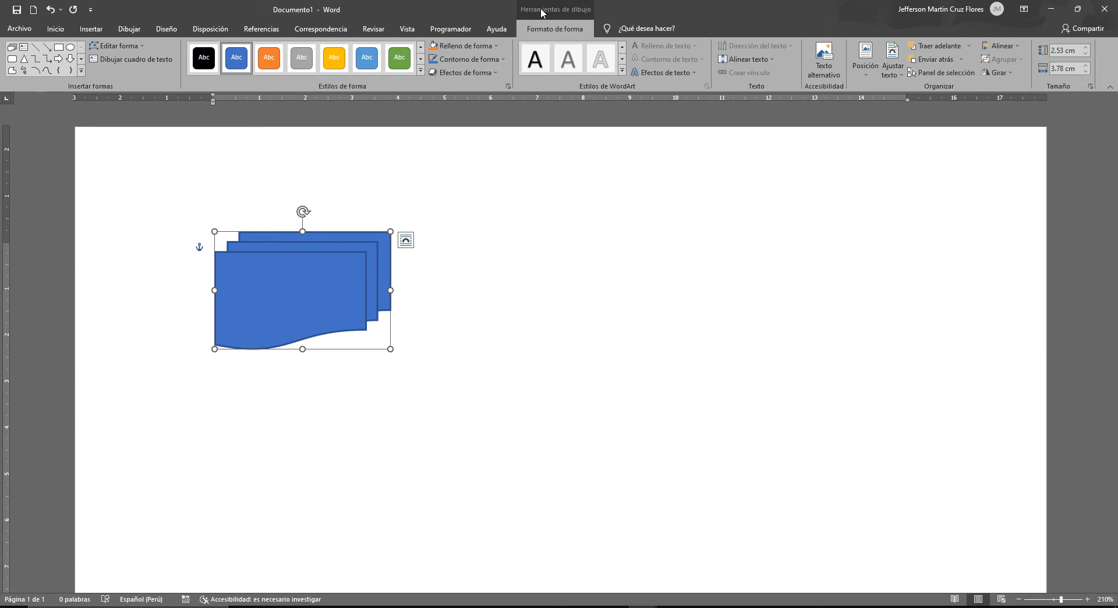
left_click(474, 289)
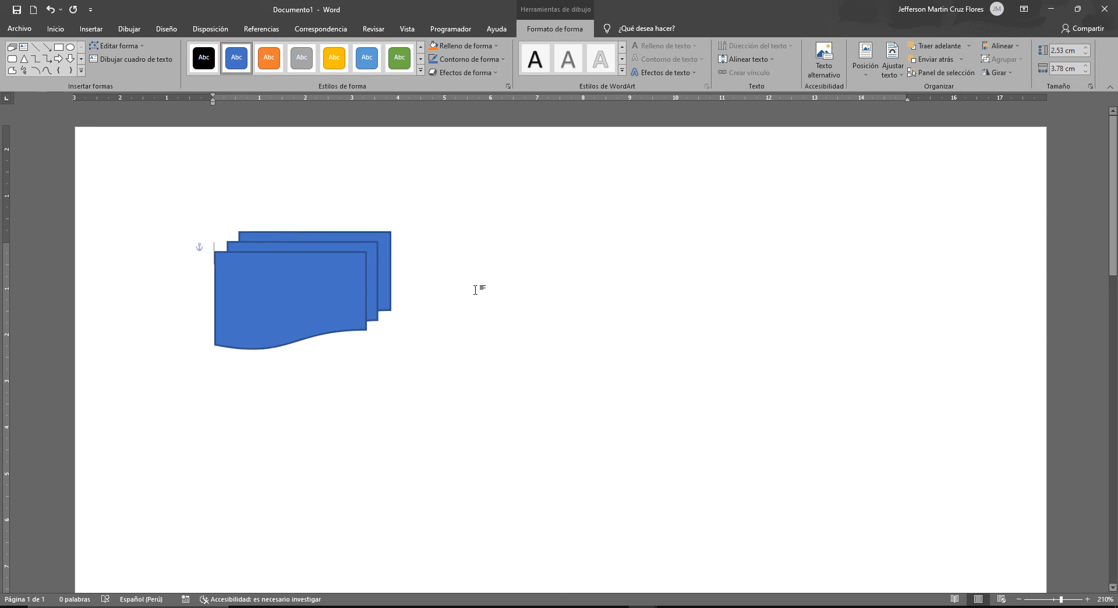
left_click(349, 267)
left_click(437, 269)
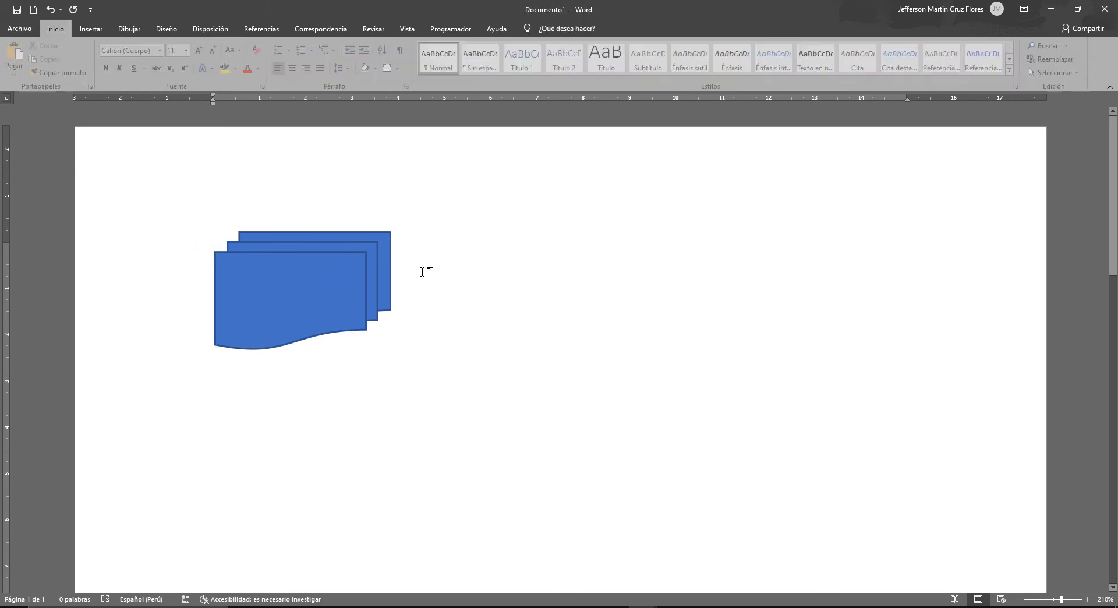
- Switch the multidocument shape's fill to a gradient fill using the full gradient options
left_click(358, 274)
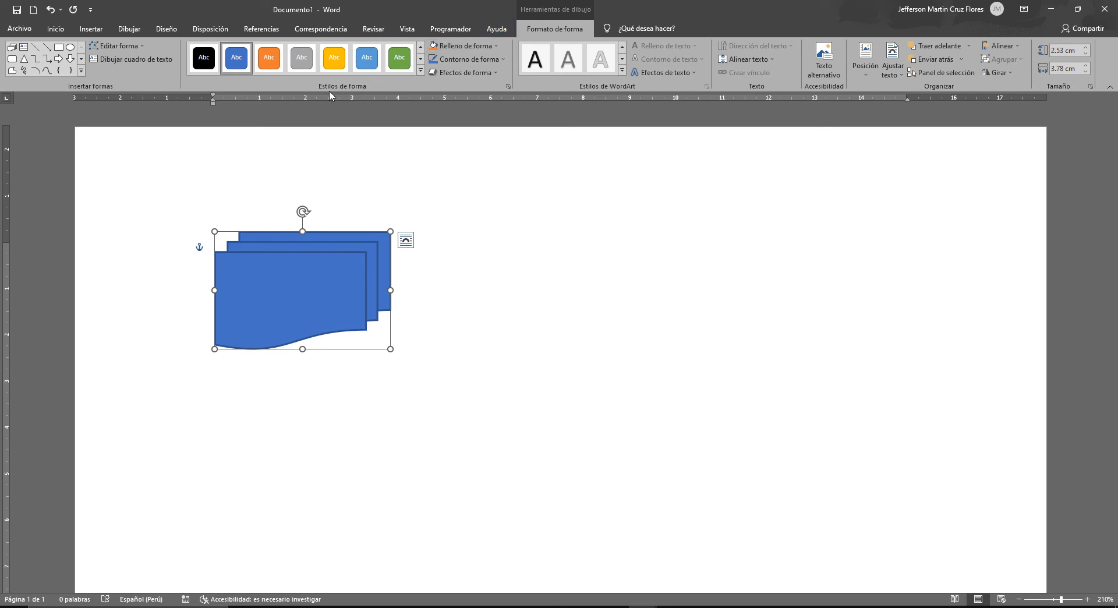
left_click(452, 52)
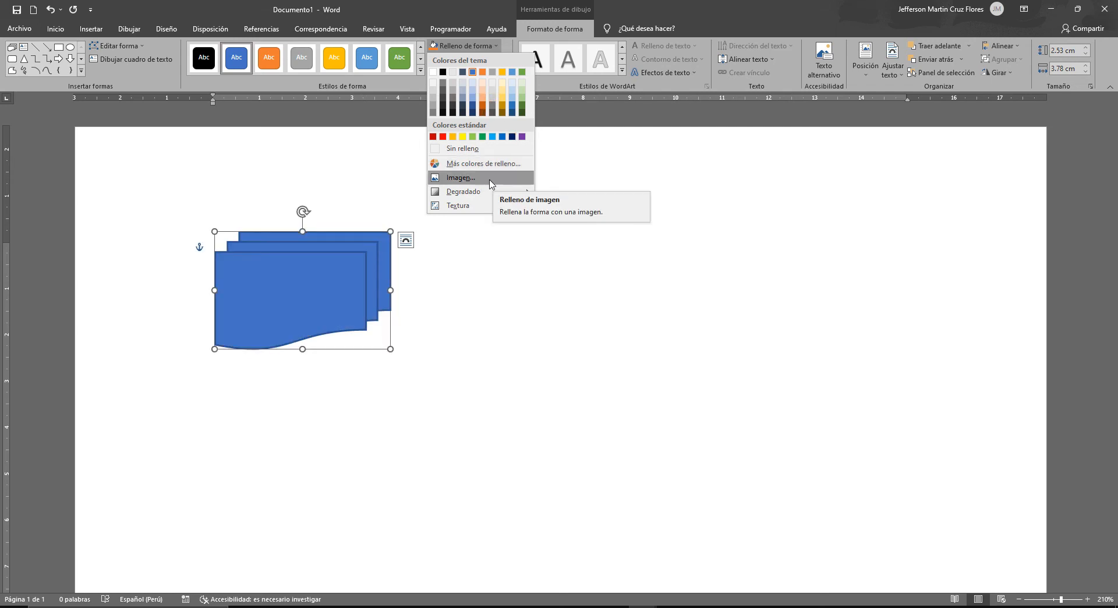
mouse_move(490, 193)
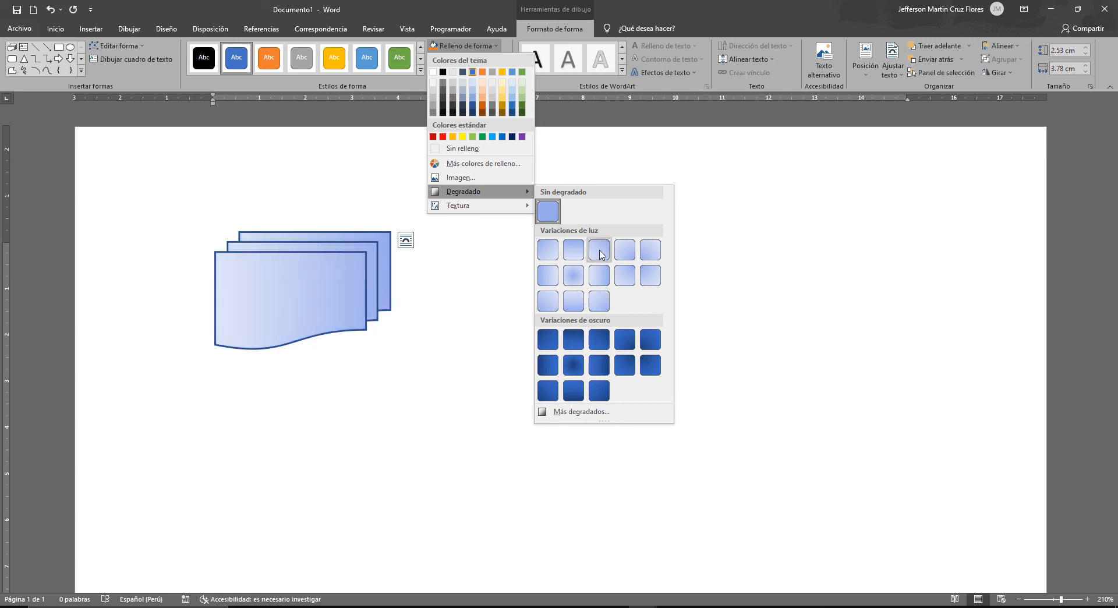
left_click(571, 414)
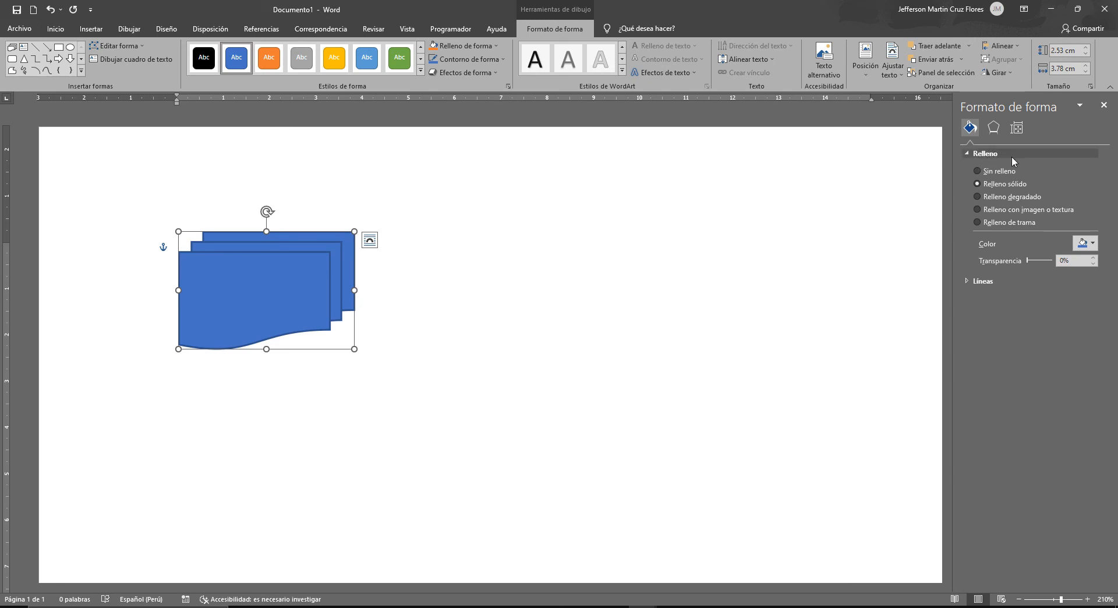
left_click(977, 197)
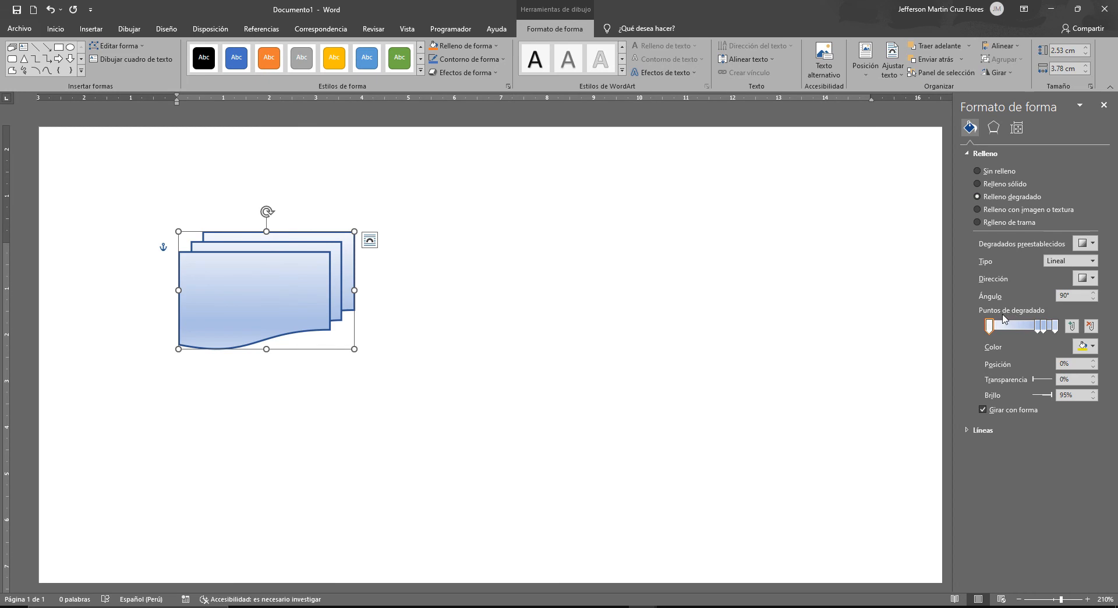
- Remove the two intermediate gradient stops so only the first and last ones remain
left_click_drag(1036, 326, 1011, 328)
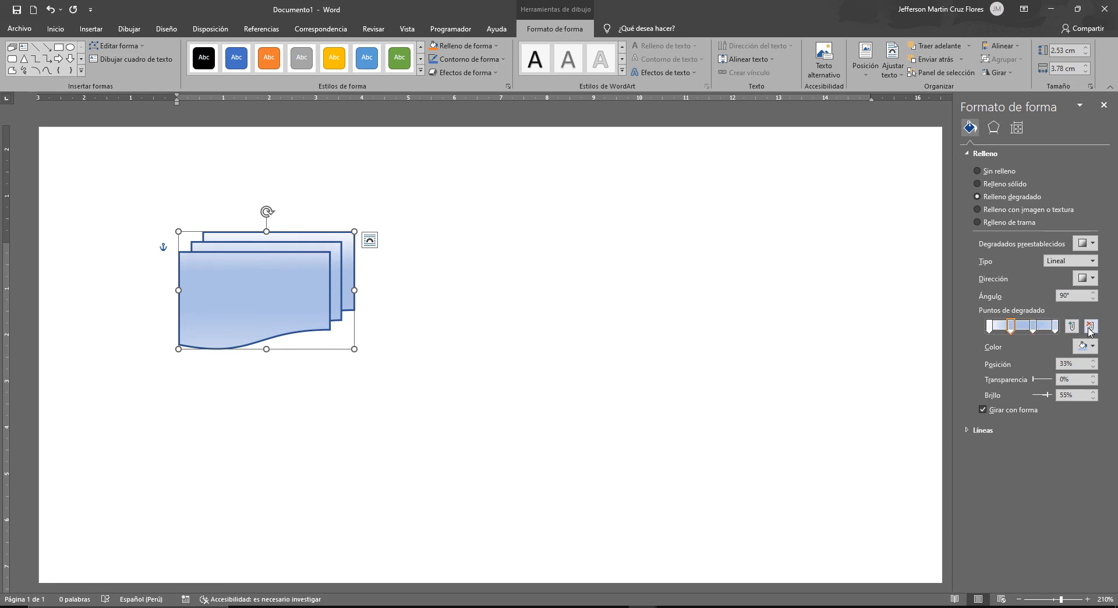
left_click(1033, 328)
left_click_drag(1033, 328, 1037, 327)
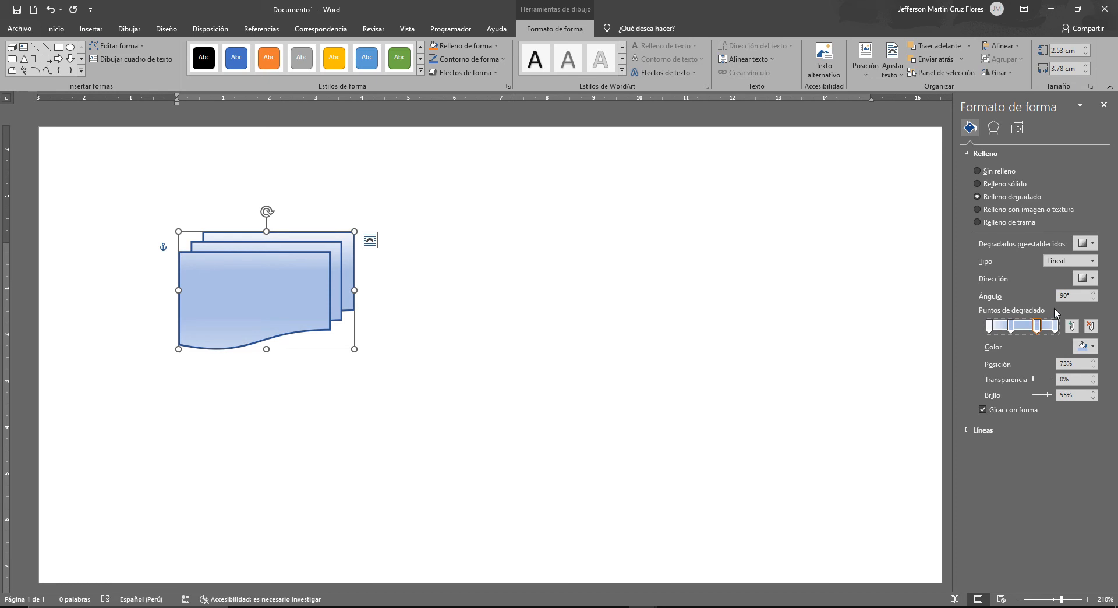
left_click(1090, 326)
left_click_drag(1012, 326, 1032, 328)
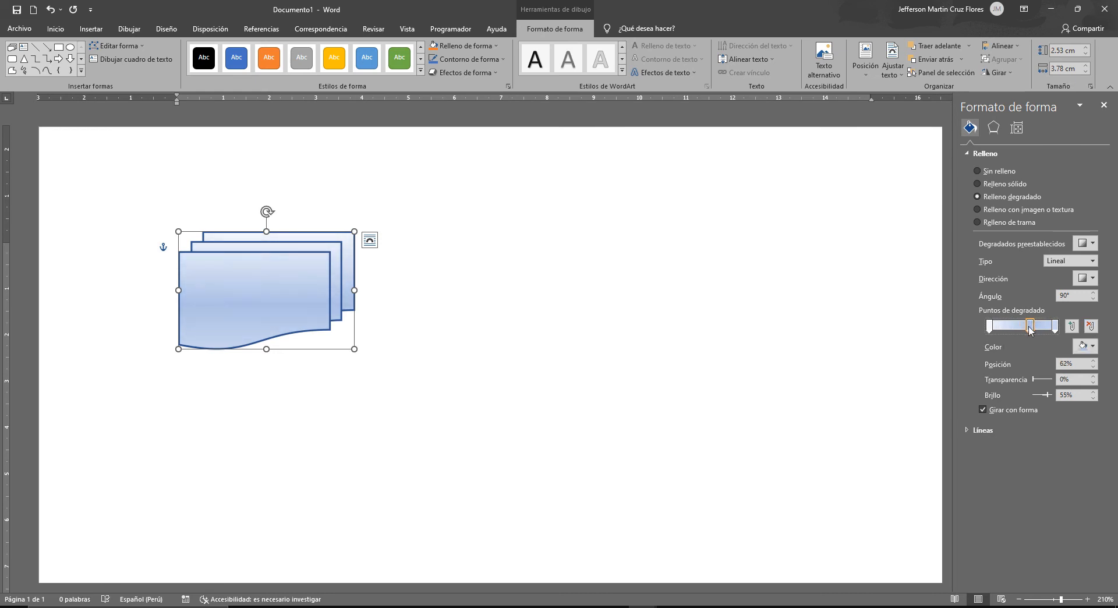
left_click(1090, 326)
- Add two new gradient stops between the end stops, at about 33% and 66%
left_click(991, 327)
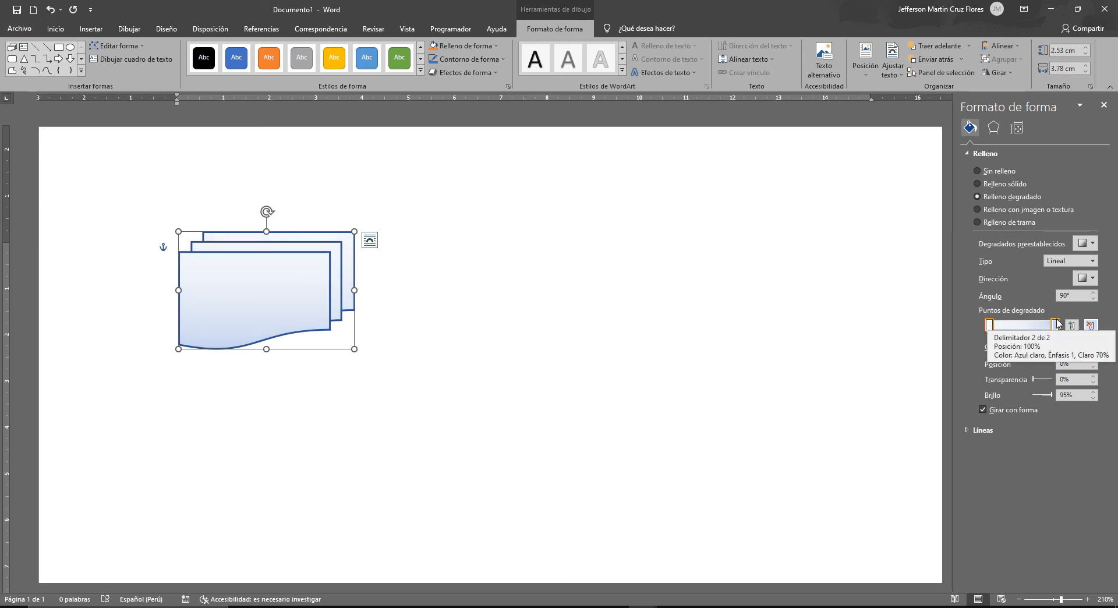
left_click(1073, 327)
left_click_drag(1022, 327, 1011, 327)
left_click(1074, 328)
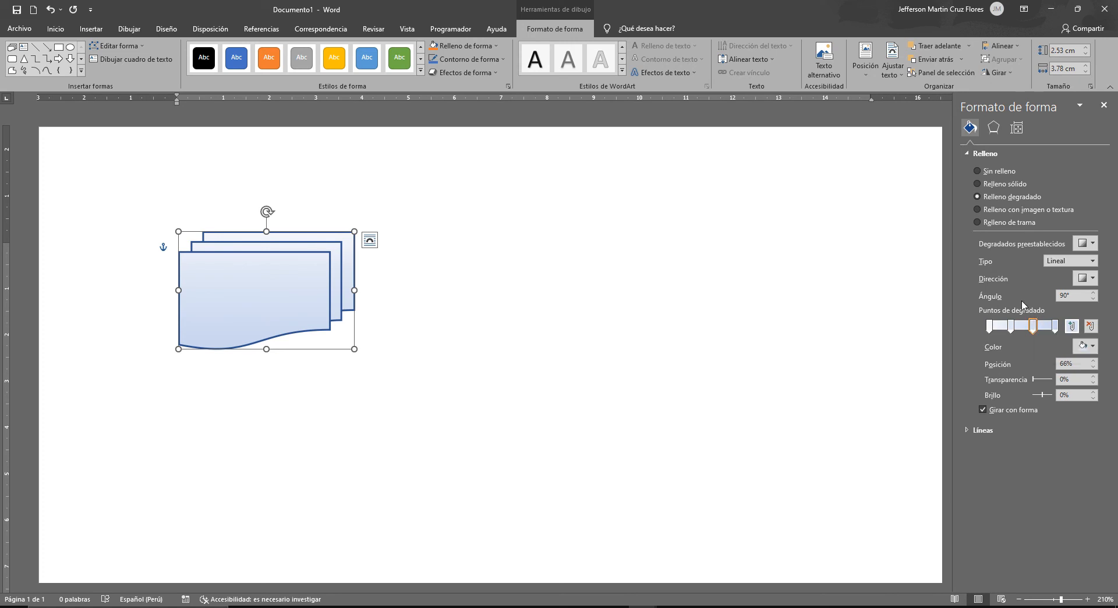
- Color the first gradient stop standard blue and the second stop, at 33%, standard green
left_click(988, 326)
left_click(1093, 348)
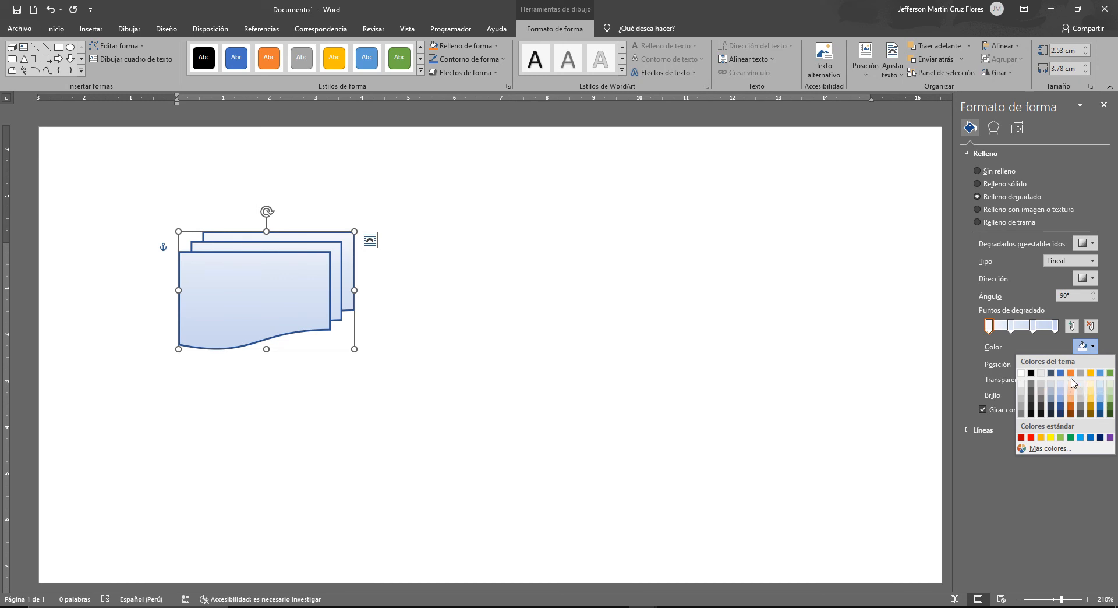
left_click(1091, 437)
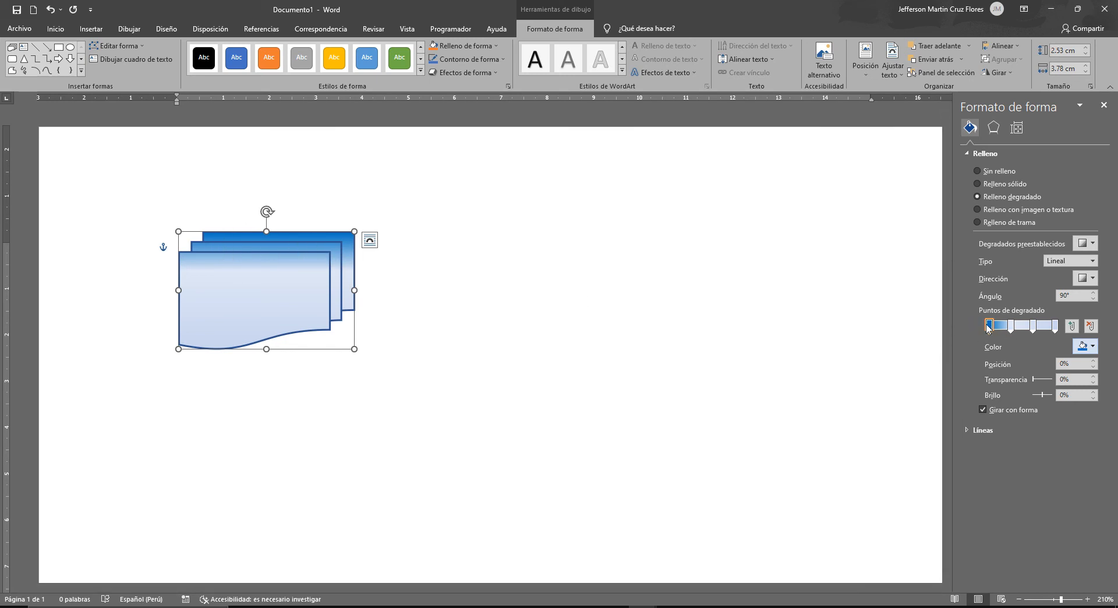
left_click(1011, 325)
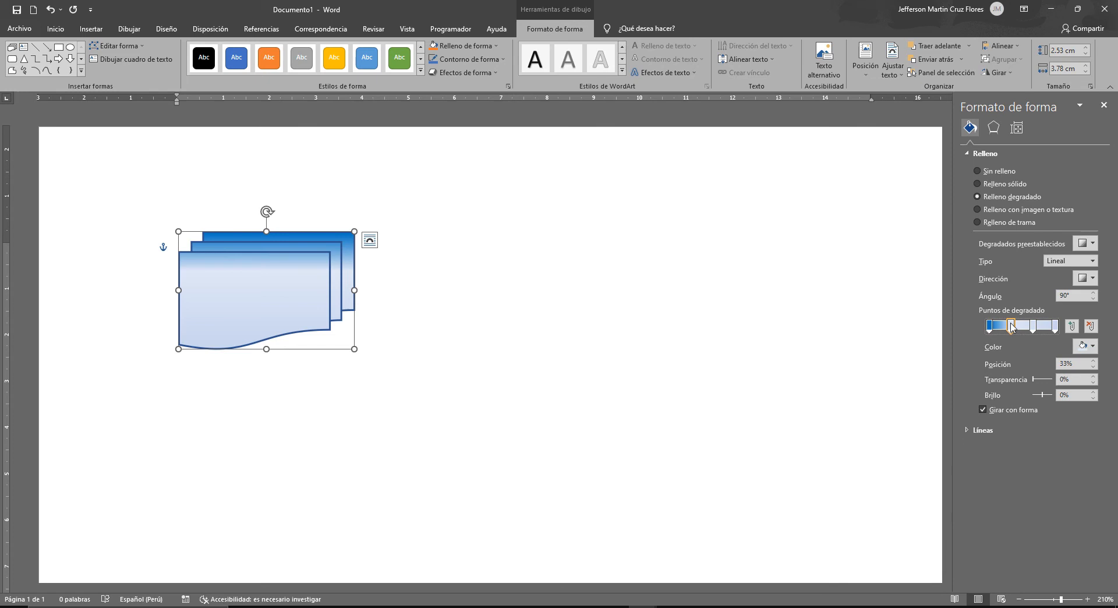
left_click(1084, 346)
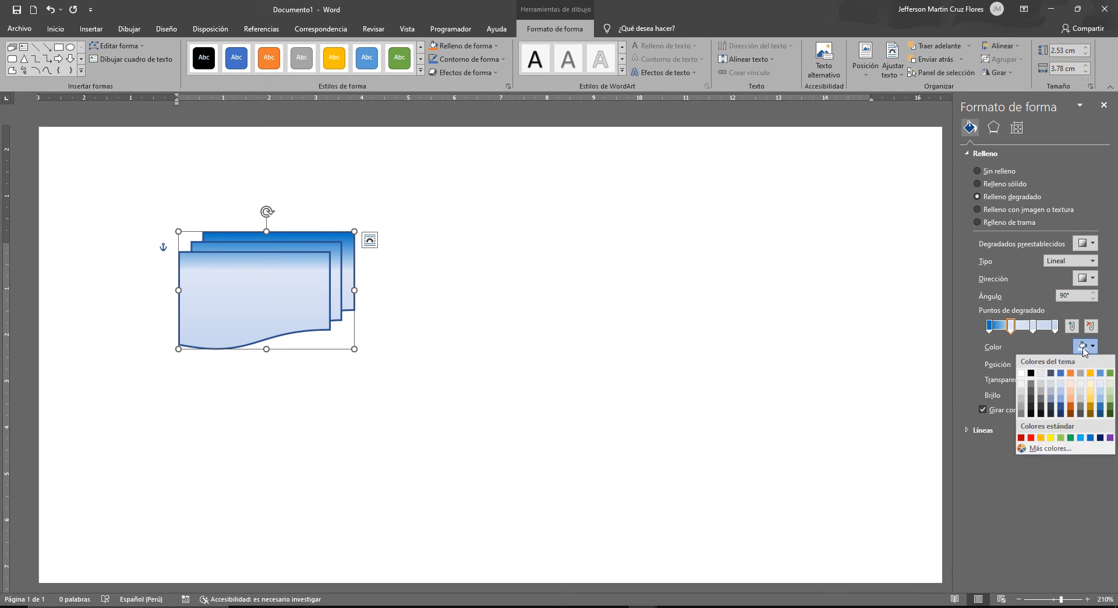
left_click(1070, 438)
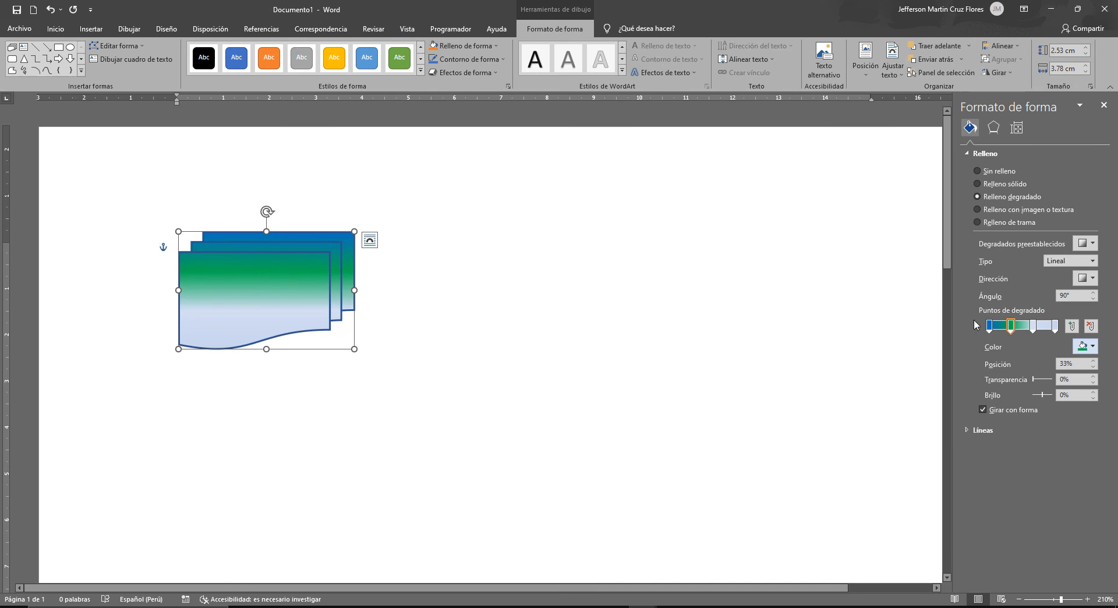
- Color the third gradient stop, at 66%, standard orange and the last stop standard red
left_click(1035, 326)
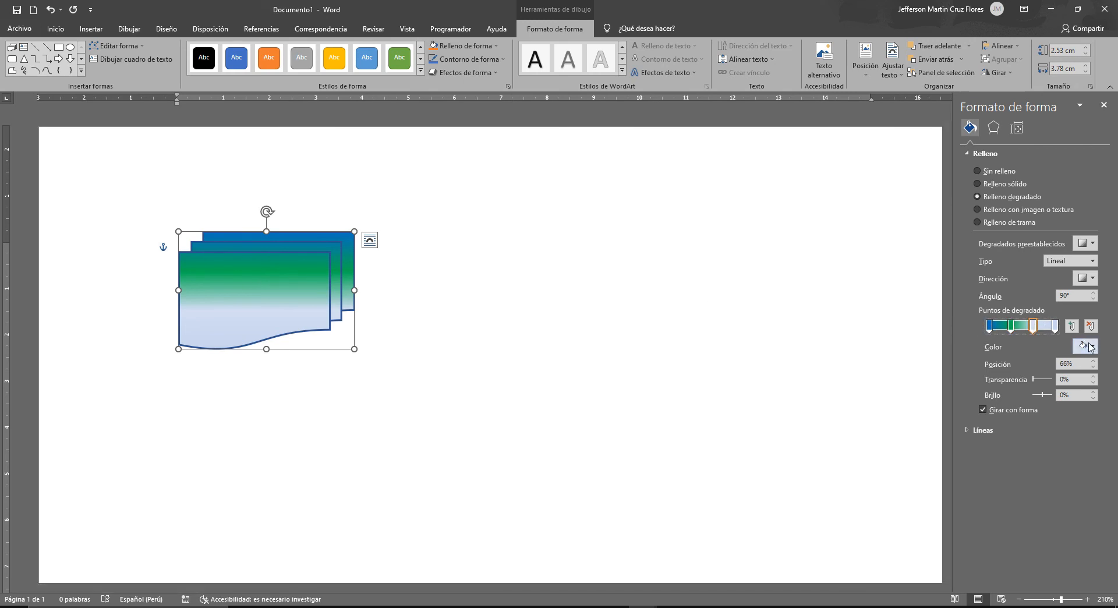
left_click(1091, 346)
left_click(1041, 438)
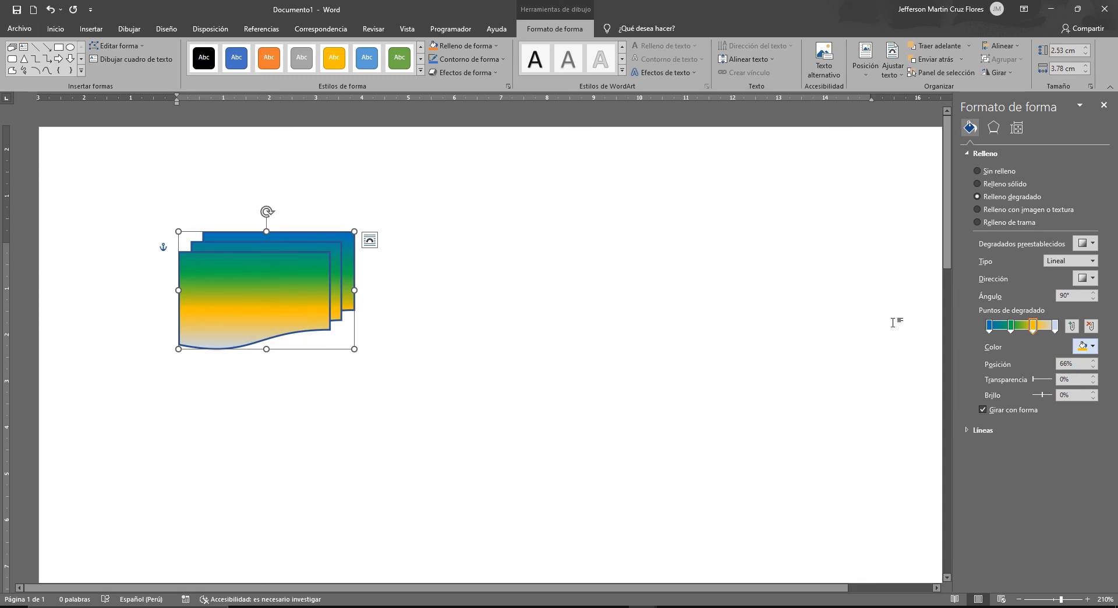
left_click(1055, 326)
left_click(1085, 346)
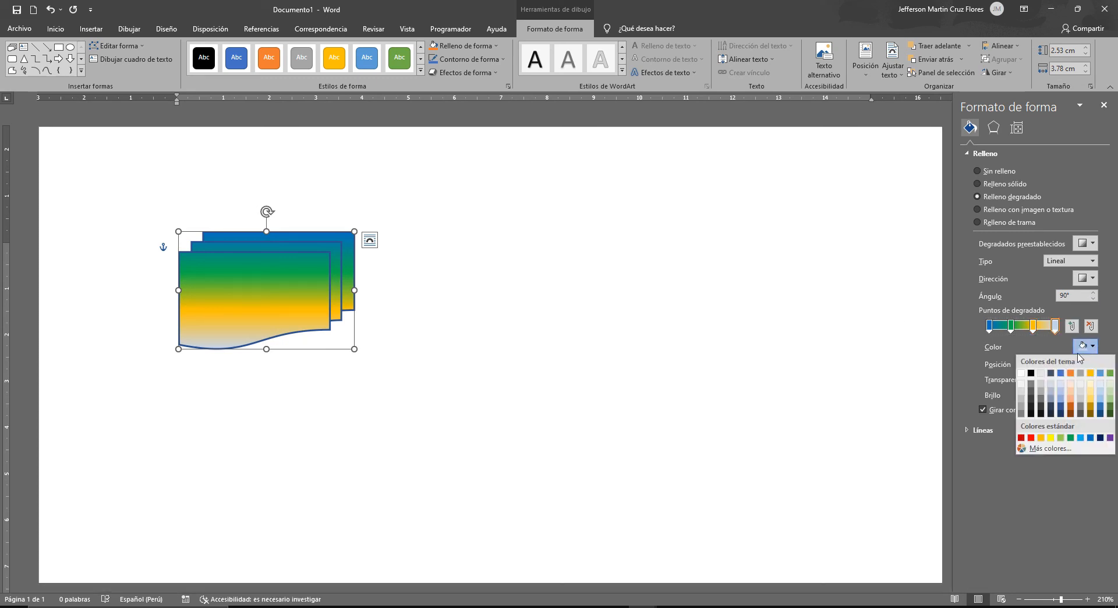
left_click(1031, 438)
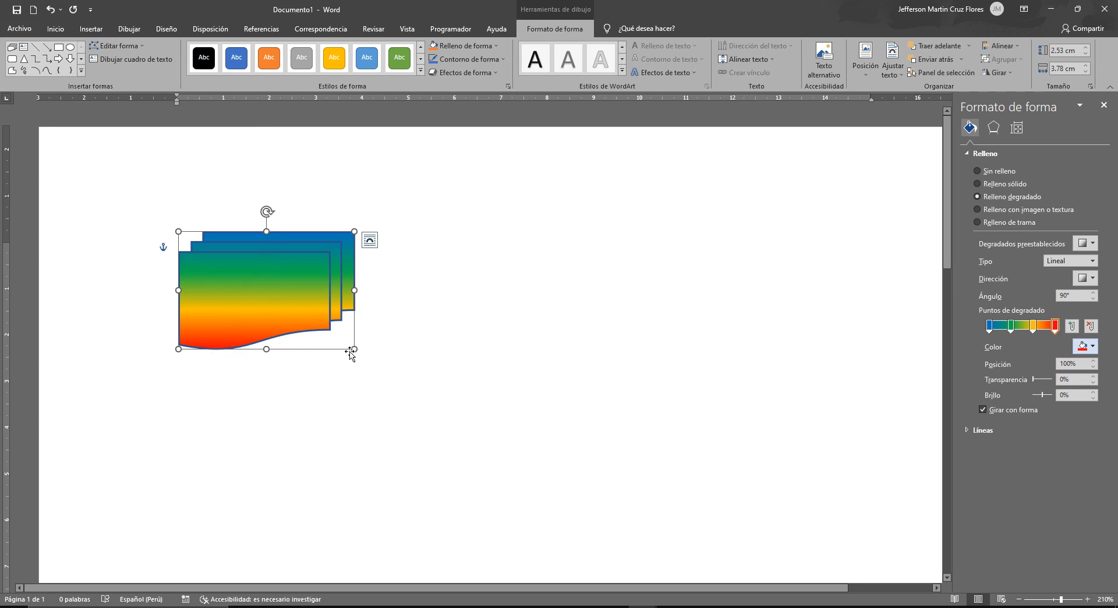
- Enlarge the shape to about 3.21 cm high and 4.84 cm wide and close the shape formatting options
left_click_drag(355, 349, 403, 381)
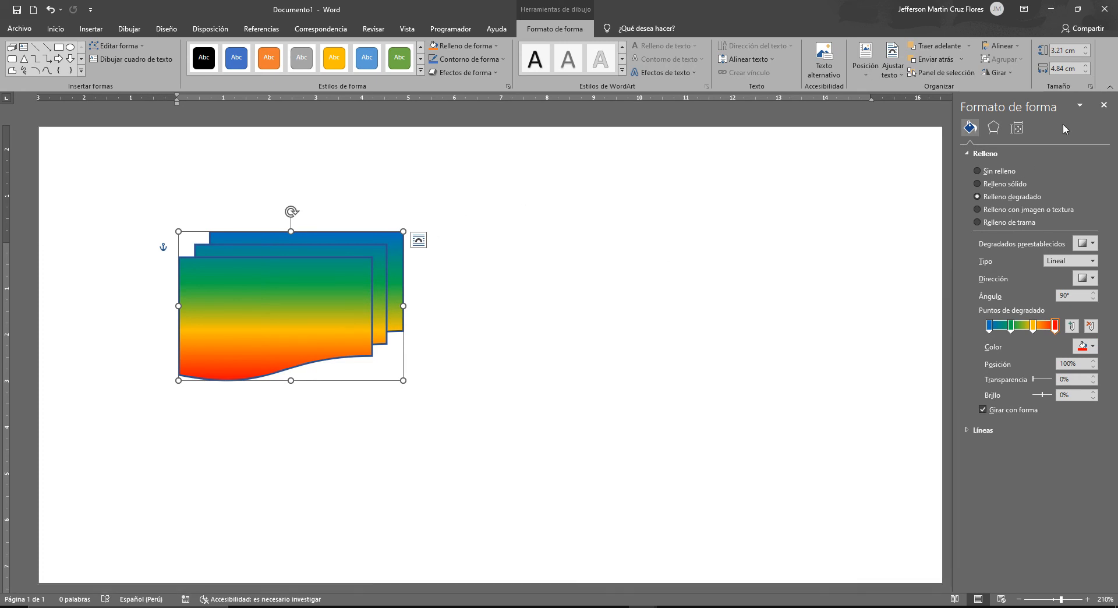
left_click(1105, 106)
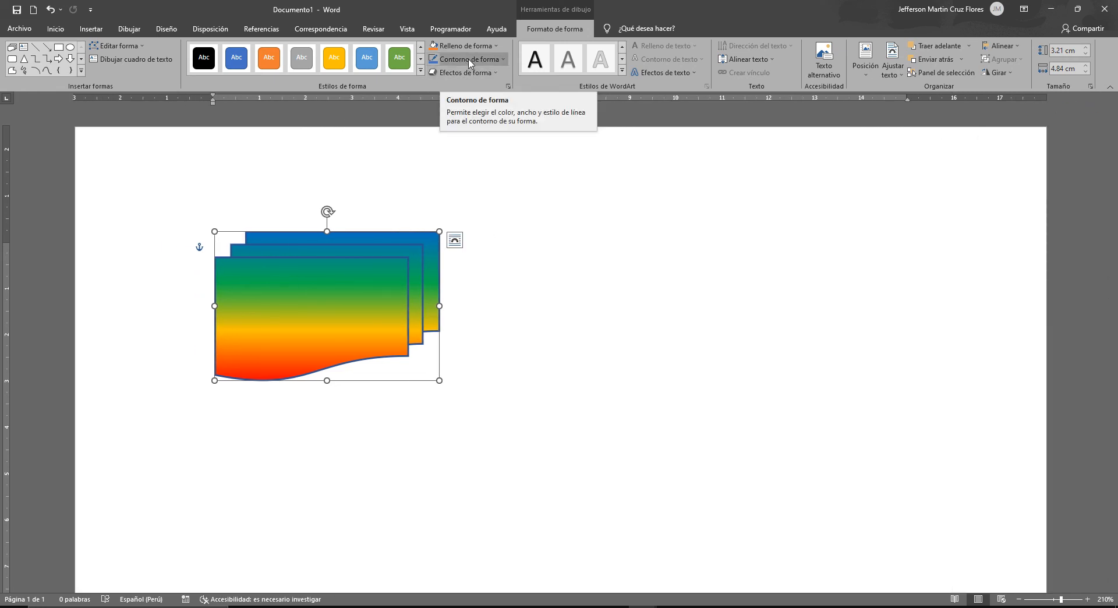
- Open the additional outline colors for the shape and try several standard palette colors, ending on light green
left_click(498, 61)
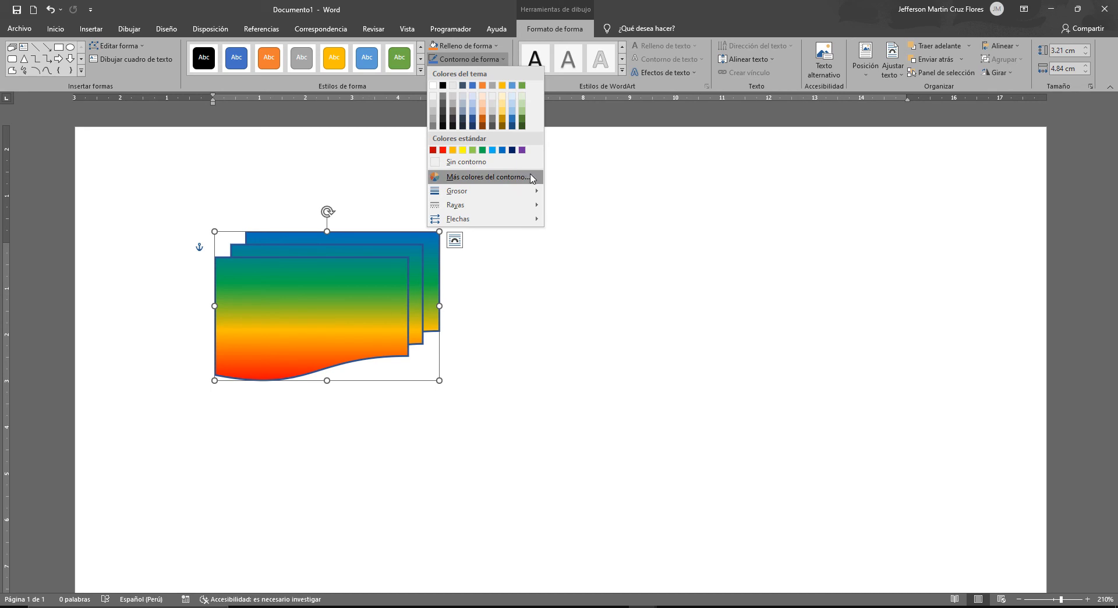
left_click(518, 177)
left_click_drag(547, 194, 569, 179)
left_click(508, 191)
left_click(524, 231)
left_click(546, 227)
left_click(563, 239)
left_click(545, 255)
left_click(524, 260)
left_click(532, 233)
left_click(575, 248)
left_click(577, 297)
left_click(536, 294)
left_click(563, 274)
left_click(590, 260)
left_click(586, 239)
left_click(548, 247)
left_click(529, 267)
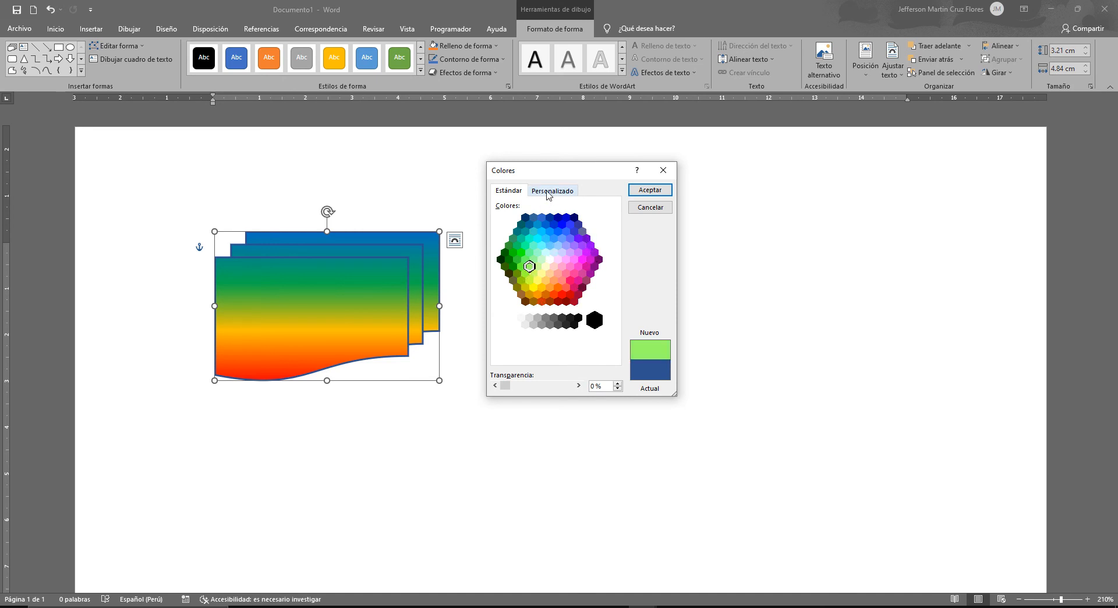
- Try several custom outline colors for the shape, from green through turquoise to light blue, adjusting the luminance of one of them
left_click(547, 192)
left_click(529, 233)
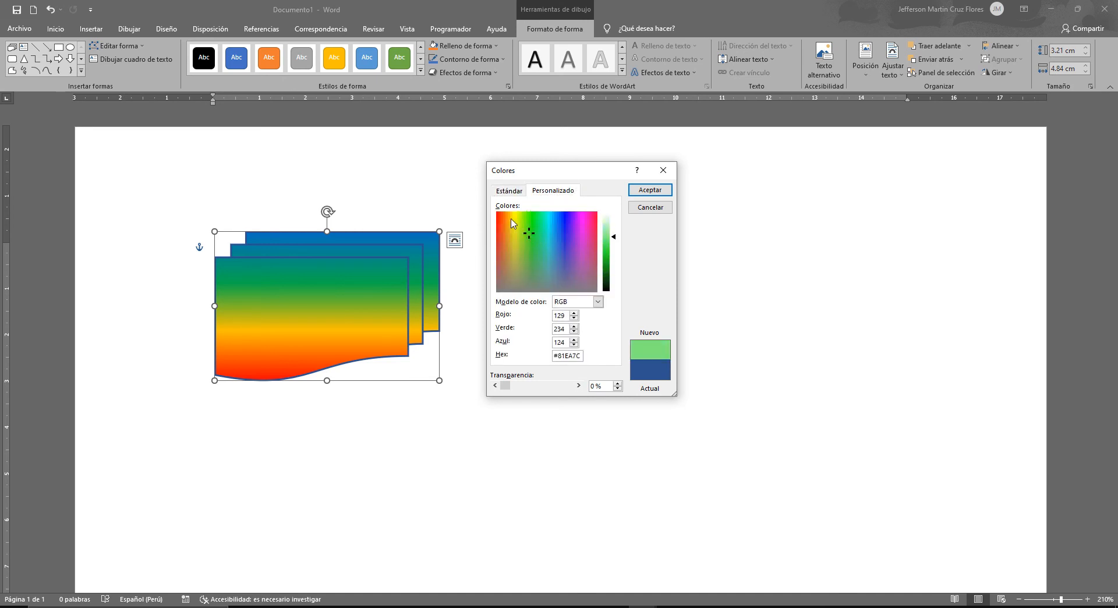
left_click(550, 234)
left_click(542, 228)
left_click(533, 230)
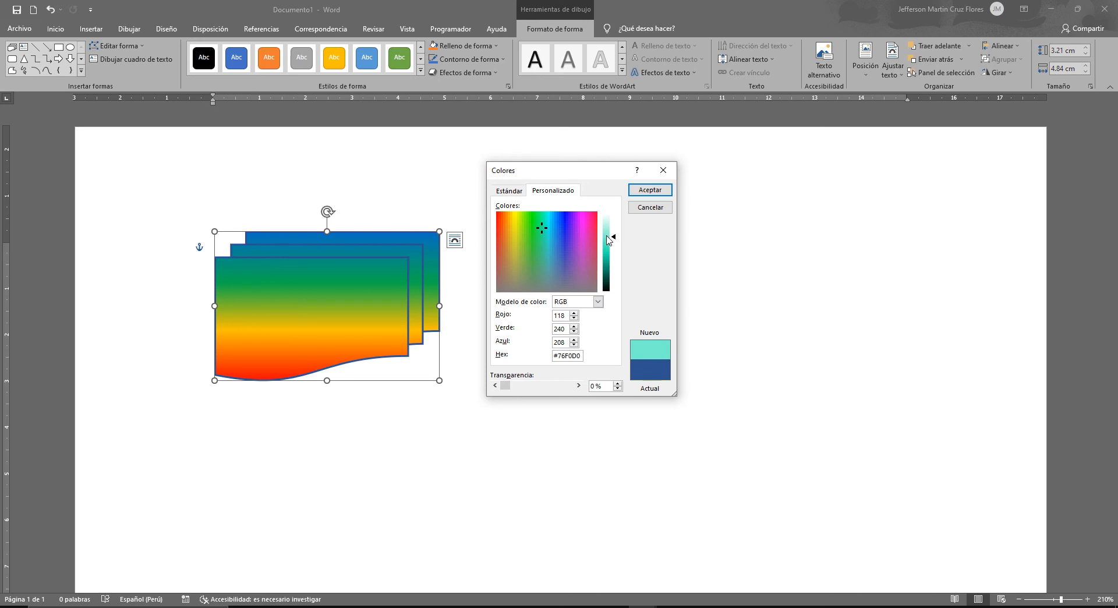
mouse_move(604, 247)
left_mouse_down()
mouse_move(609, 260)
mouse_move(610, 239)
mouse_move(612, 249)
left_mouse_up()
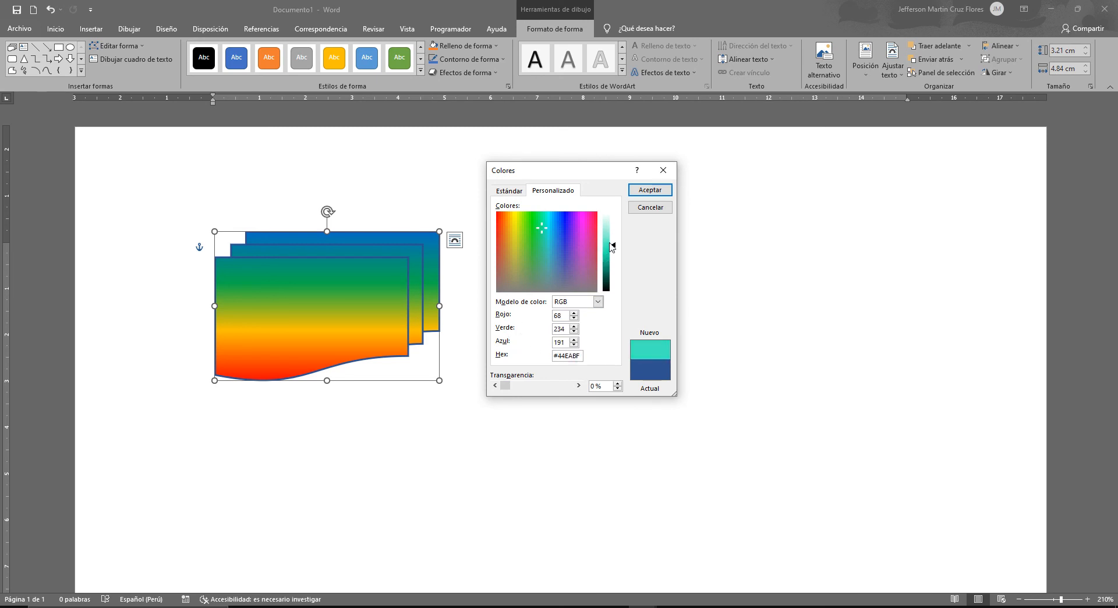
left_click(562, 226)
left_click(550, 222)
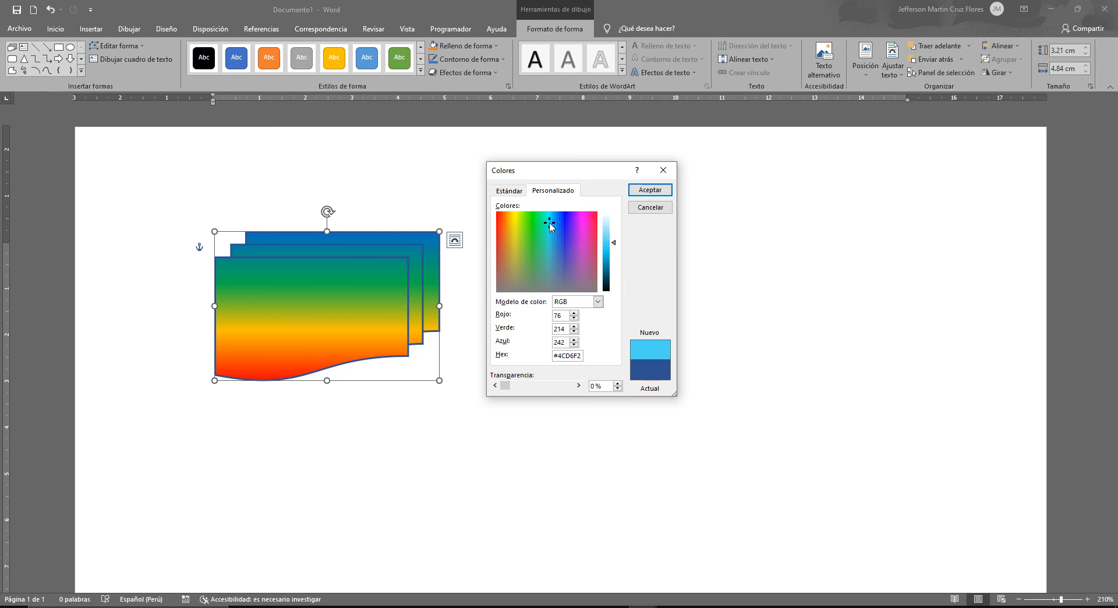
- Choose bright cyan from the standard color palette and apply it as the shape's outline color
left_click(509, 191)
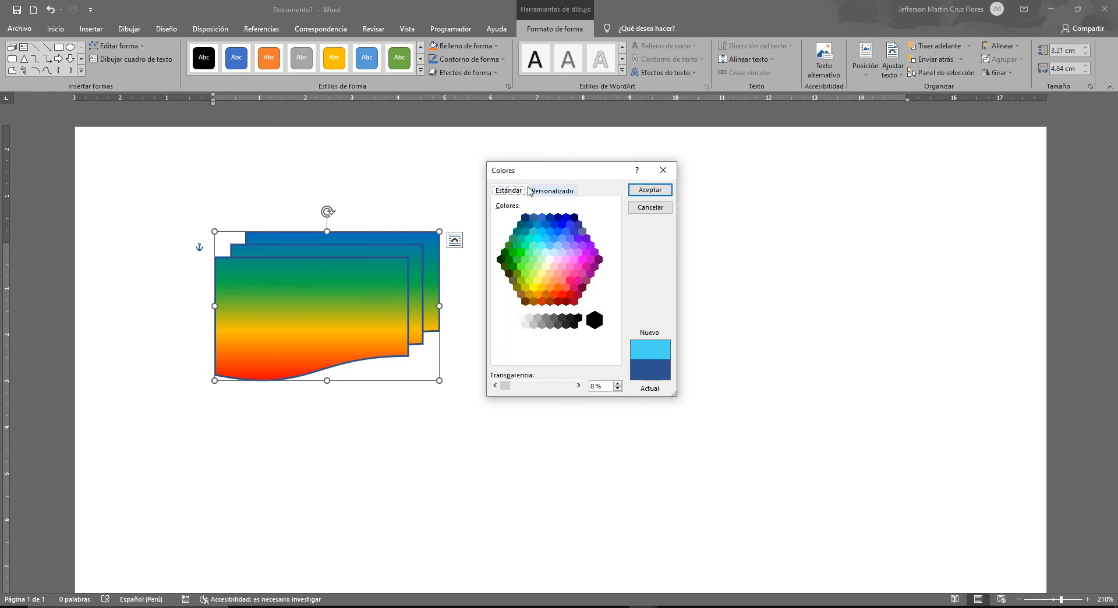
left_click(539, 239)
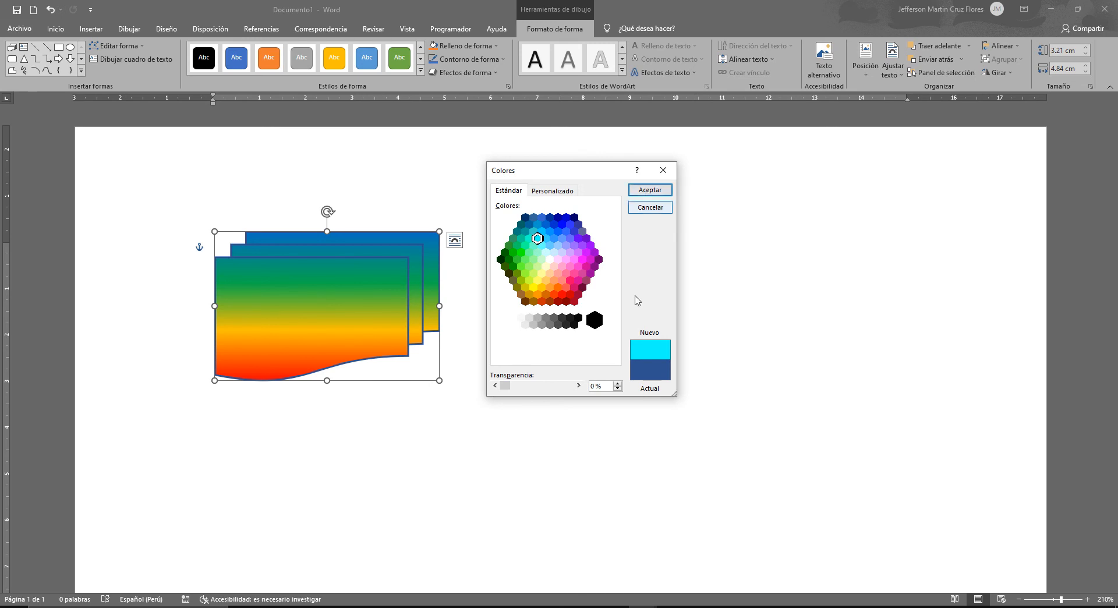
left_click(650, 193)
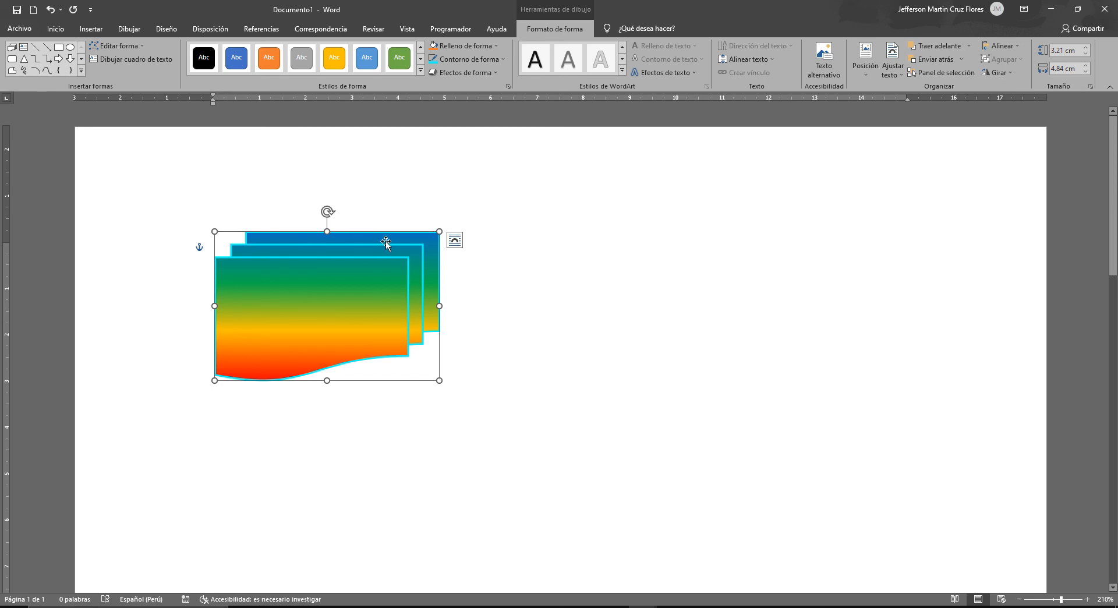
- Set the shape's outline weight to 6 pt and its dash style to the first dotted pattern
left_click(466, 64)
mouse_move(497, 214)
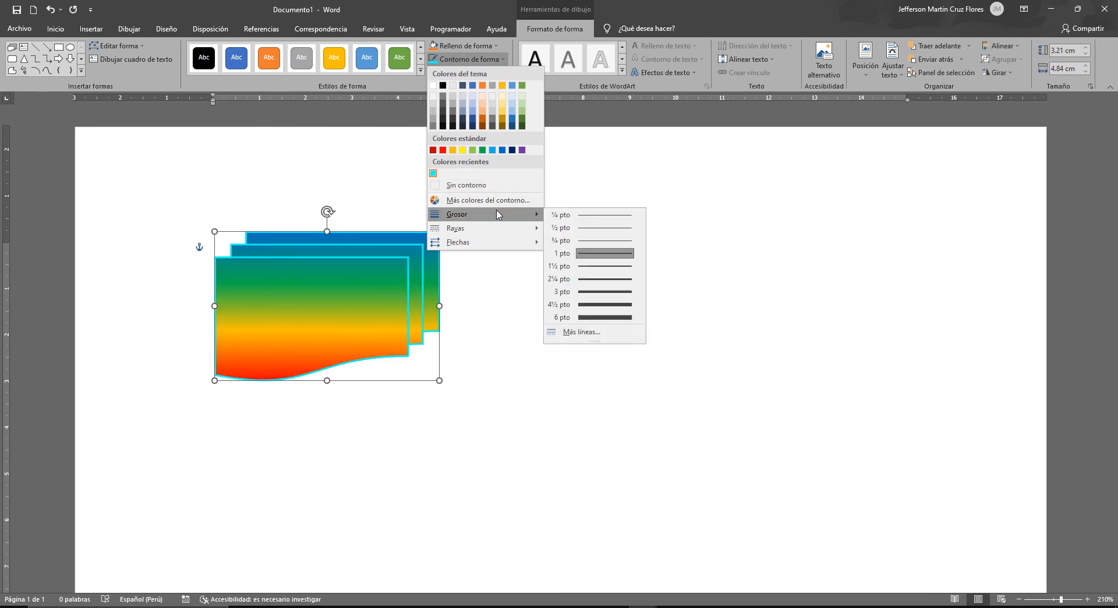
left_click(597, 317)
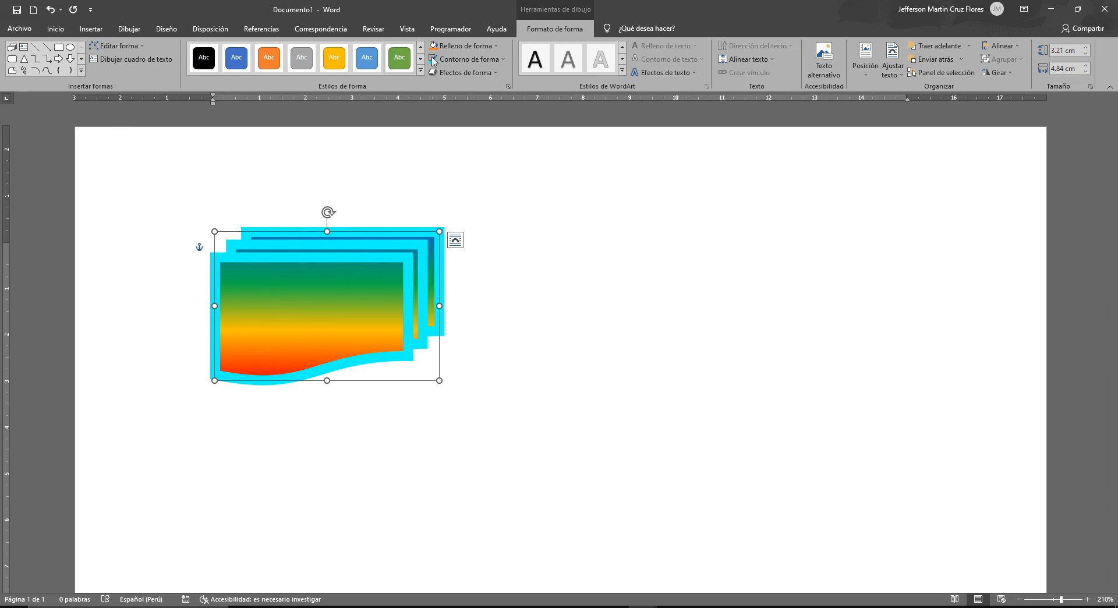
left_click(458, 59)
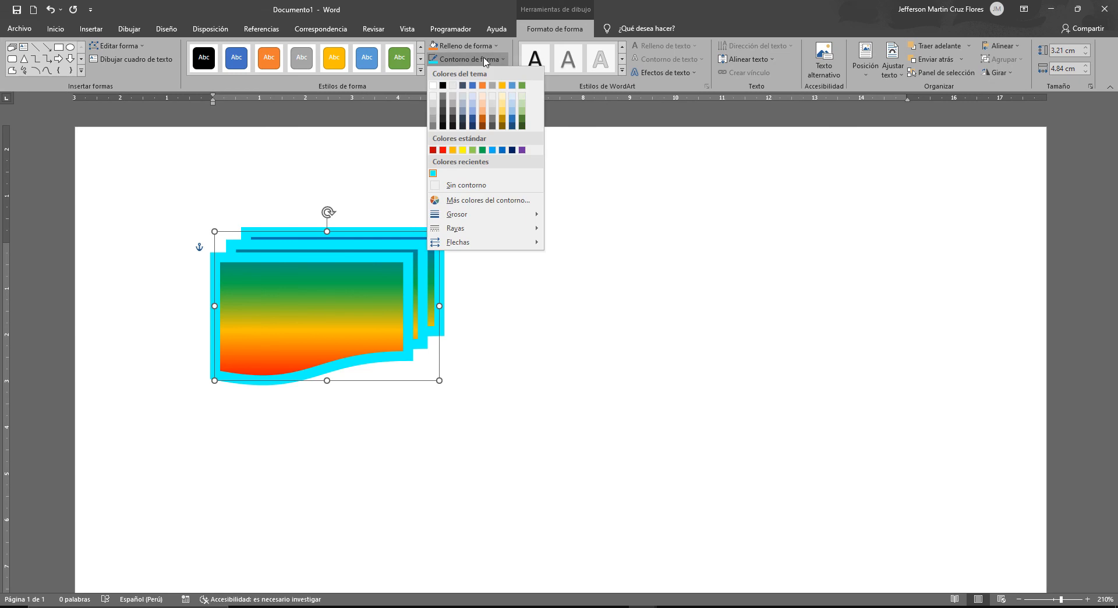
mouse_move(517, 230)
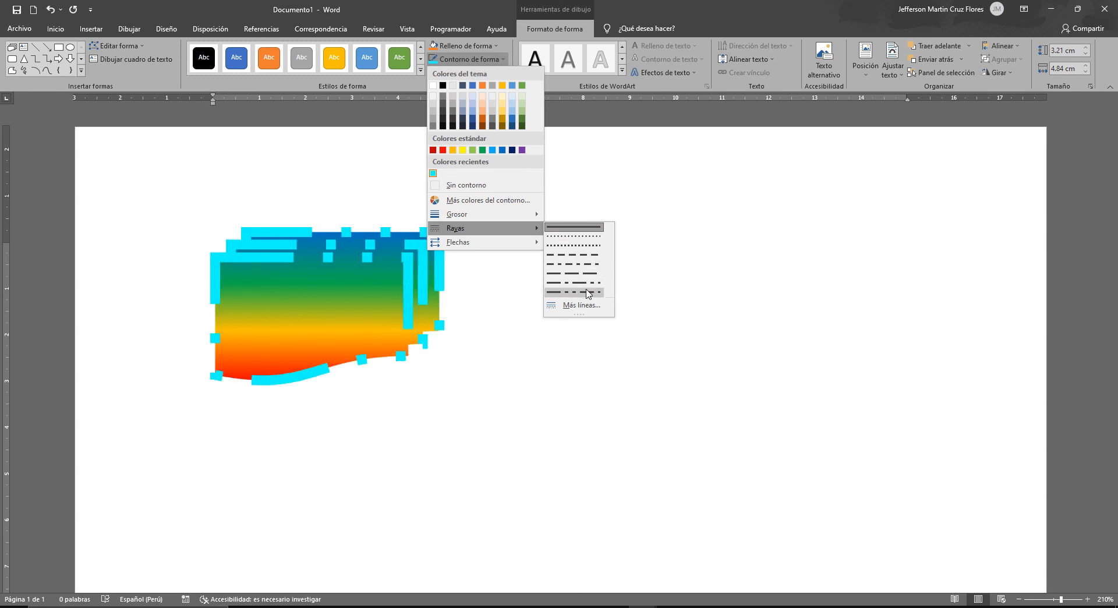
left_click(570, 235)
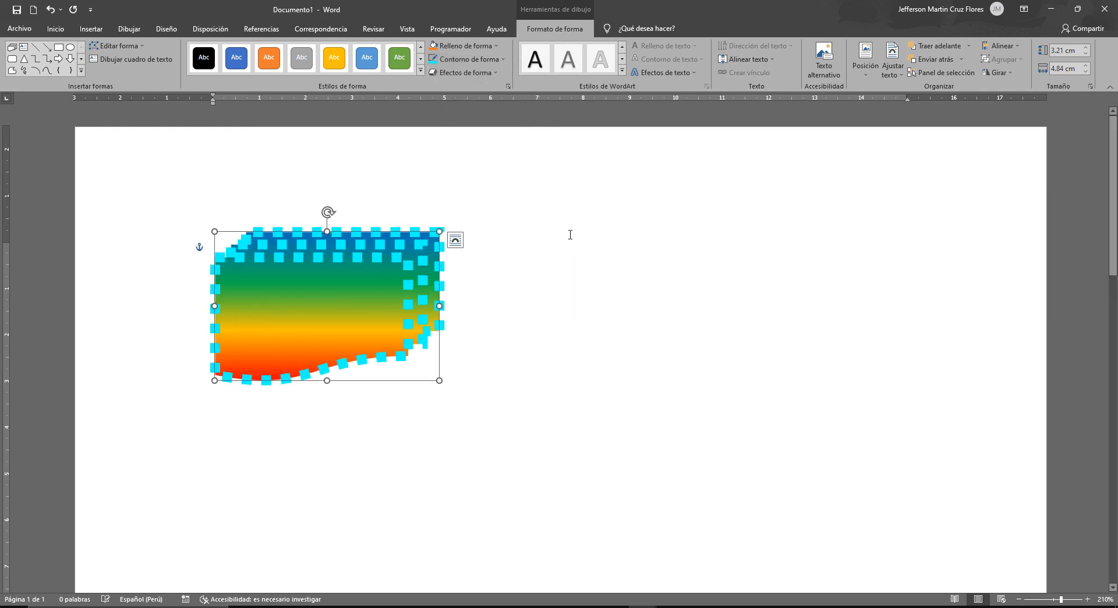
- Set the dotted outline's weight to 3 pt and move the shape slightly to the right
left_click(500, 60)
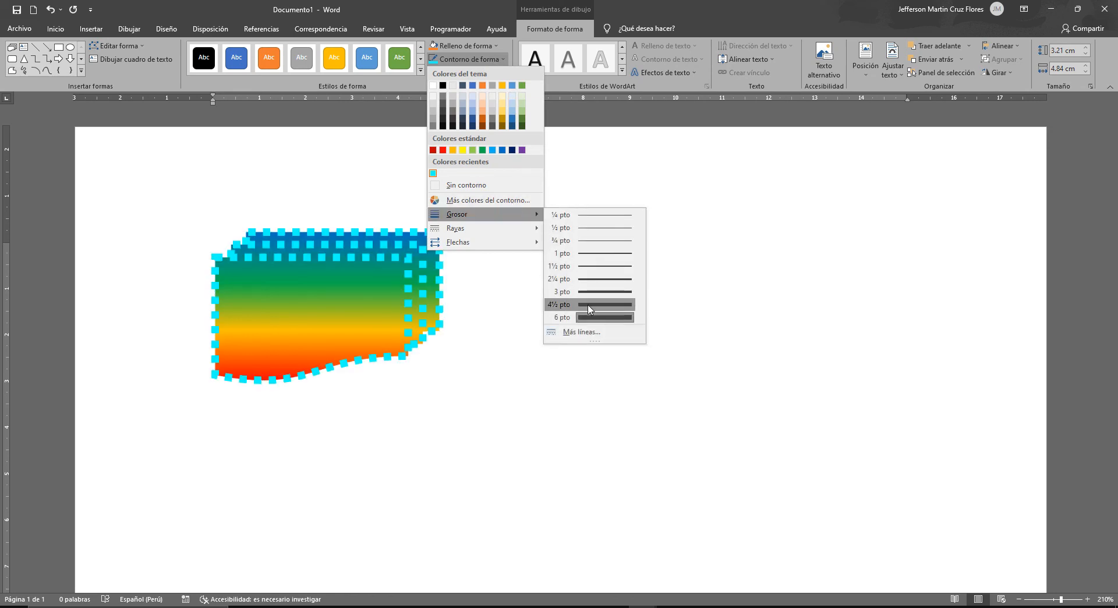
left_click(604, 291)
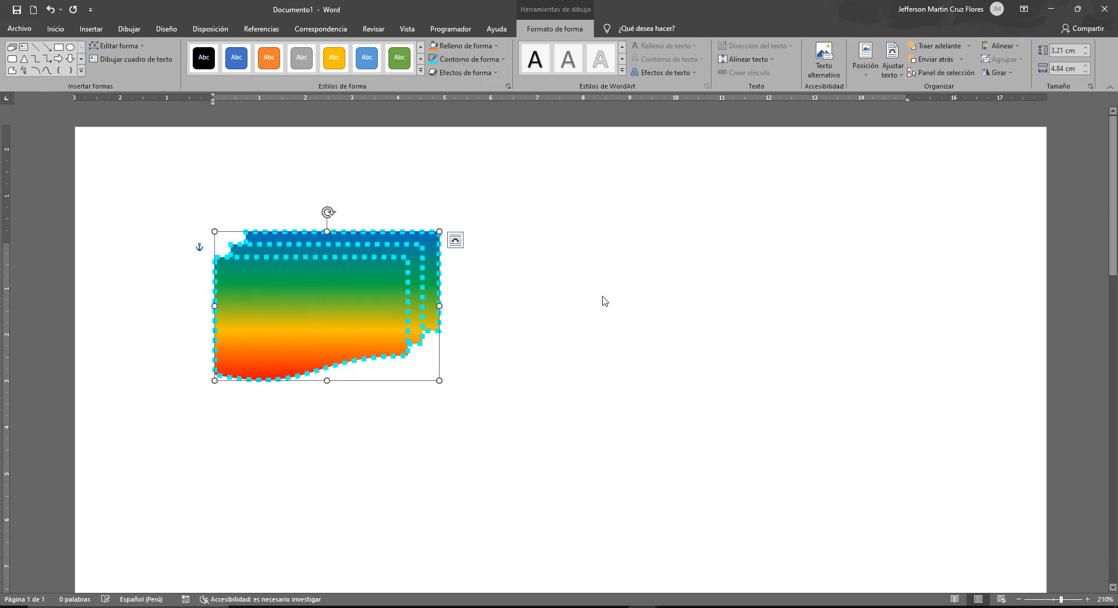
left_click(540, 217)
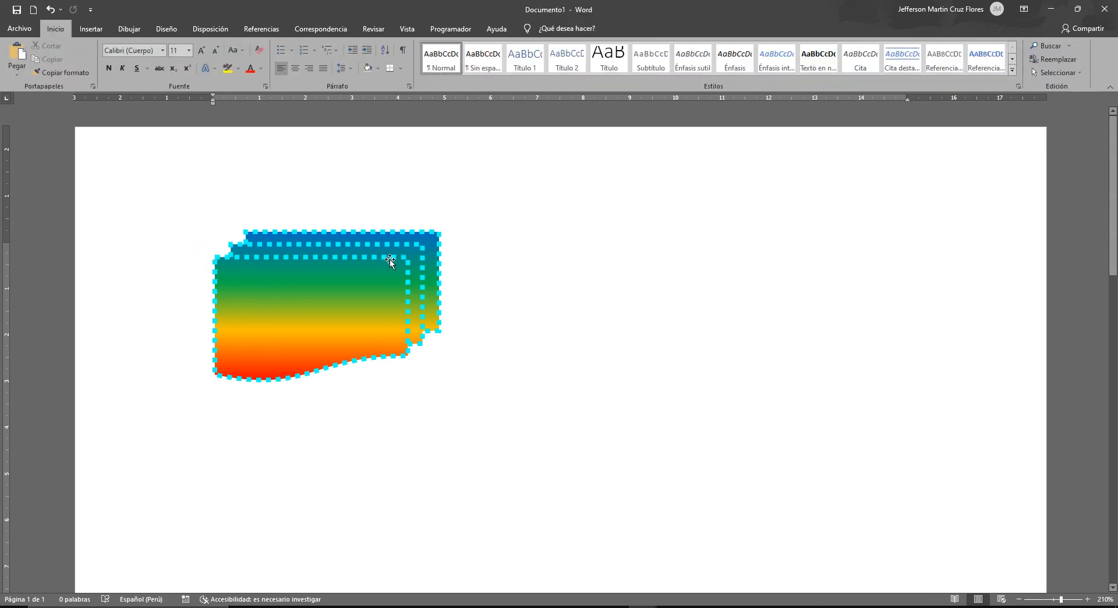
mouse_move(406, 240)
left_mouse_down()
mouse_move(476, 211)
mouse_move(455, 253)
mouse_move(417, 220)
mouse_move(422, 237)
mouse_move(442, 224)
mouse_move(400, 224)
mouse_move(411, 243)
left_mouse_up()
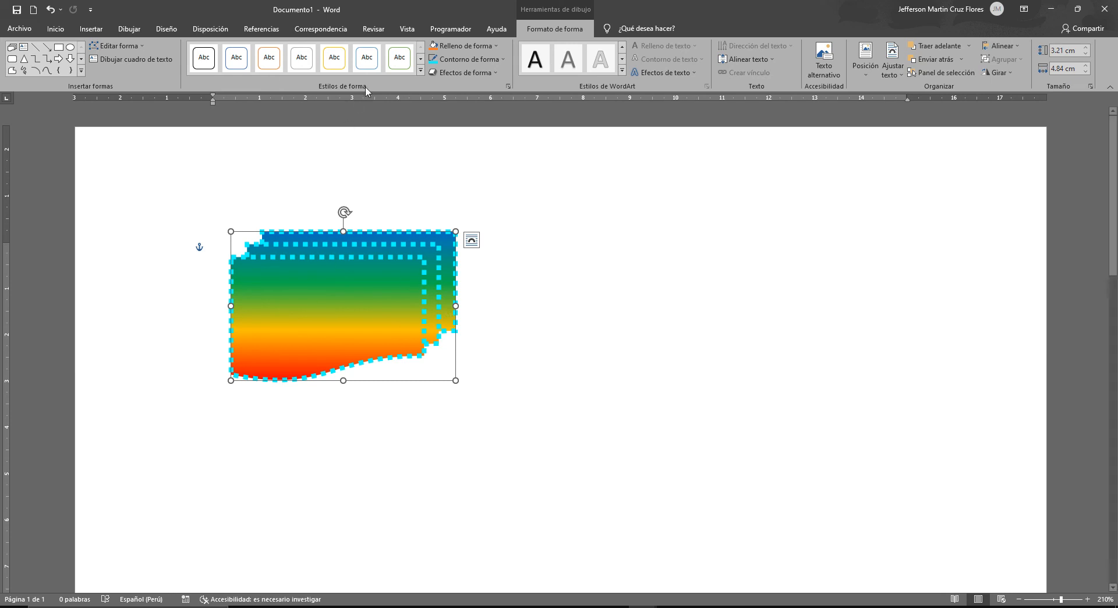
- Apply the linear gradient variation running from blue at the top to red at the bottom to the shape, then deselect it
left_click(470, 45)
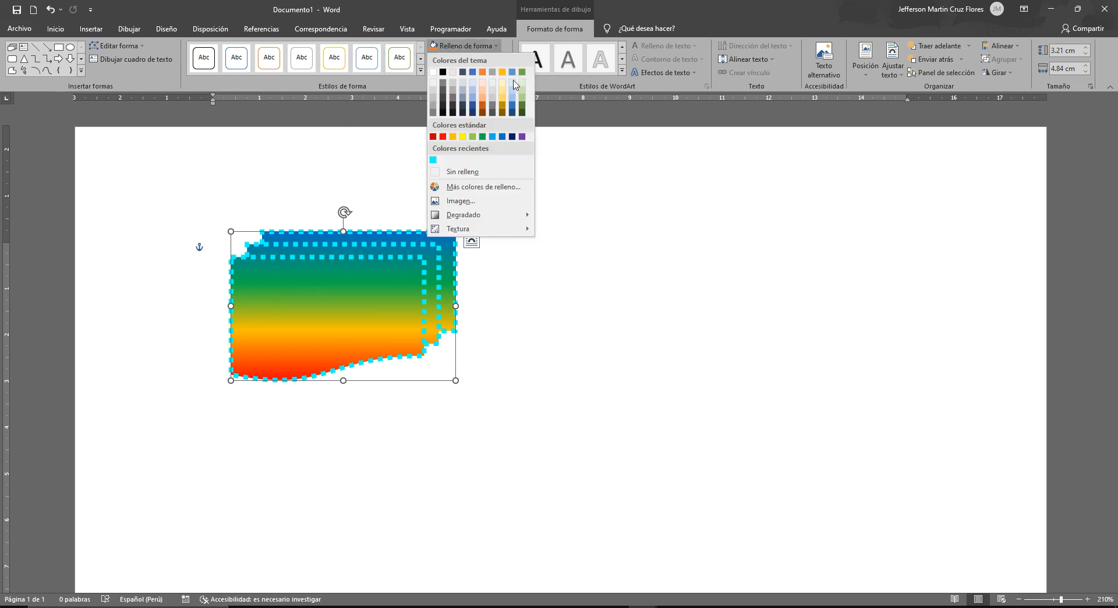
mouse_move(526, 216)
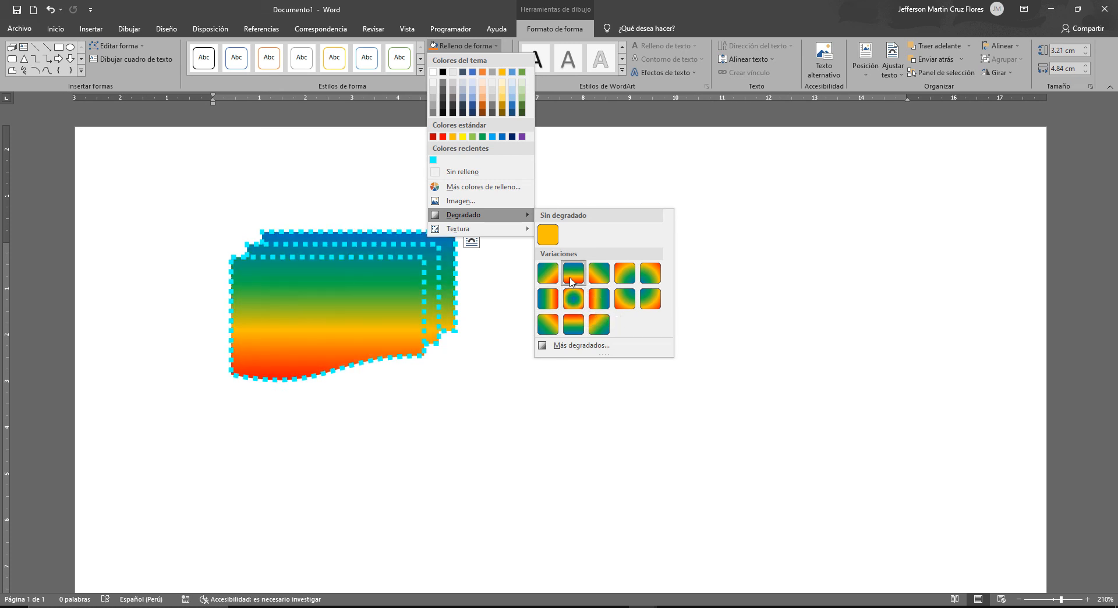
left_click(572, 282)
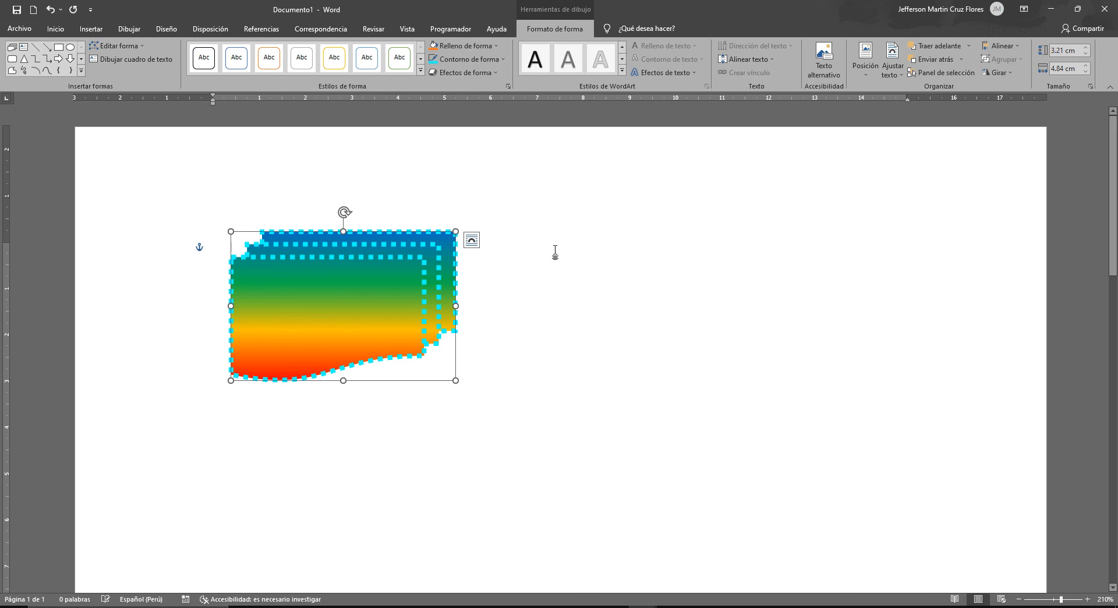
left_click(564, 272)
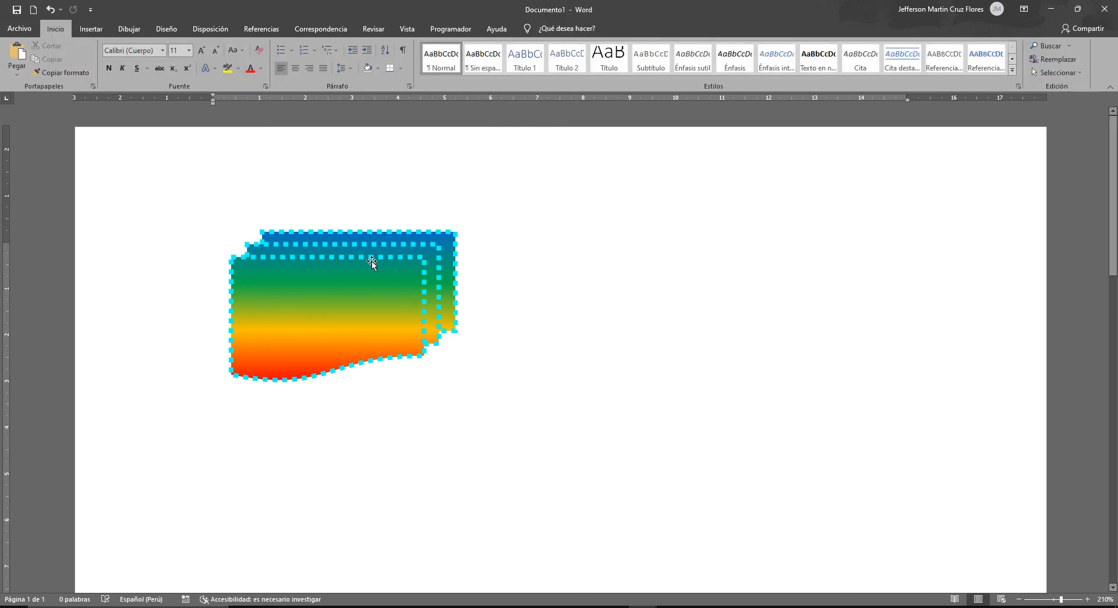
- Draw a heart shape about 4.15 cm high and 4.84 cm wide to the right of the gradient shape
left_click(92, 30)
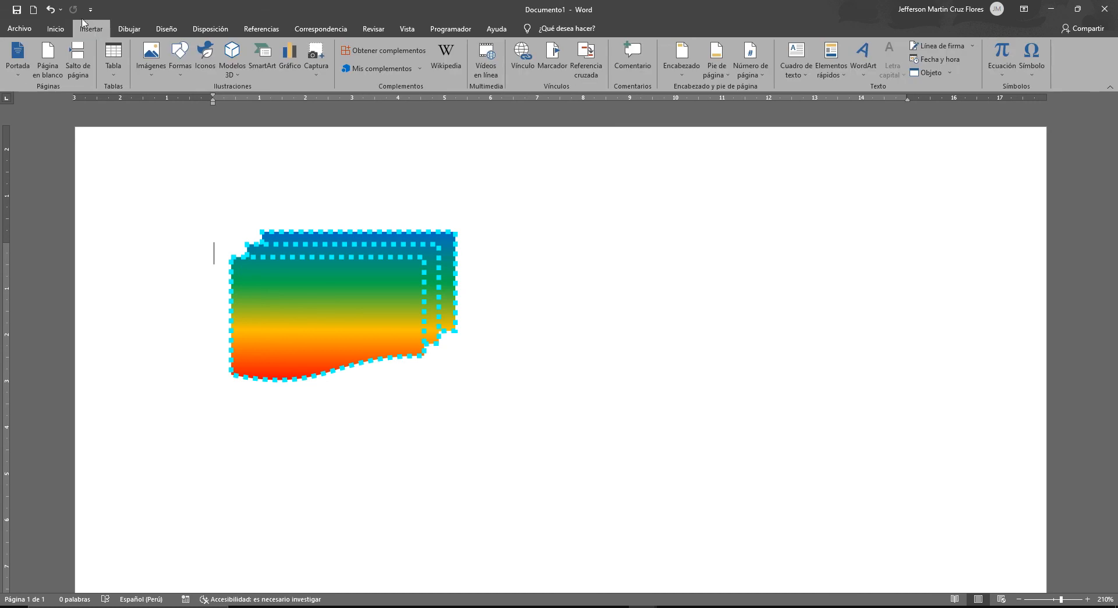
left_click(175, 66)
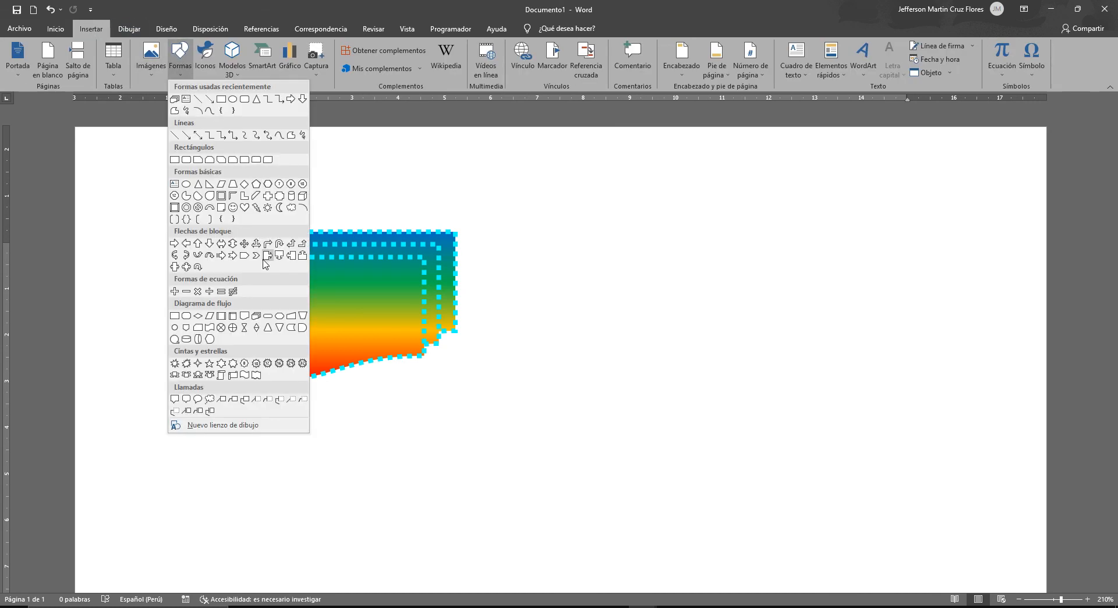
left_click(245, 208)
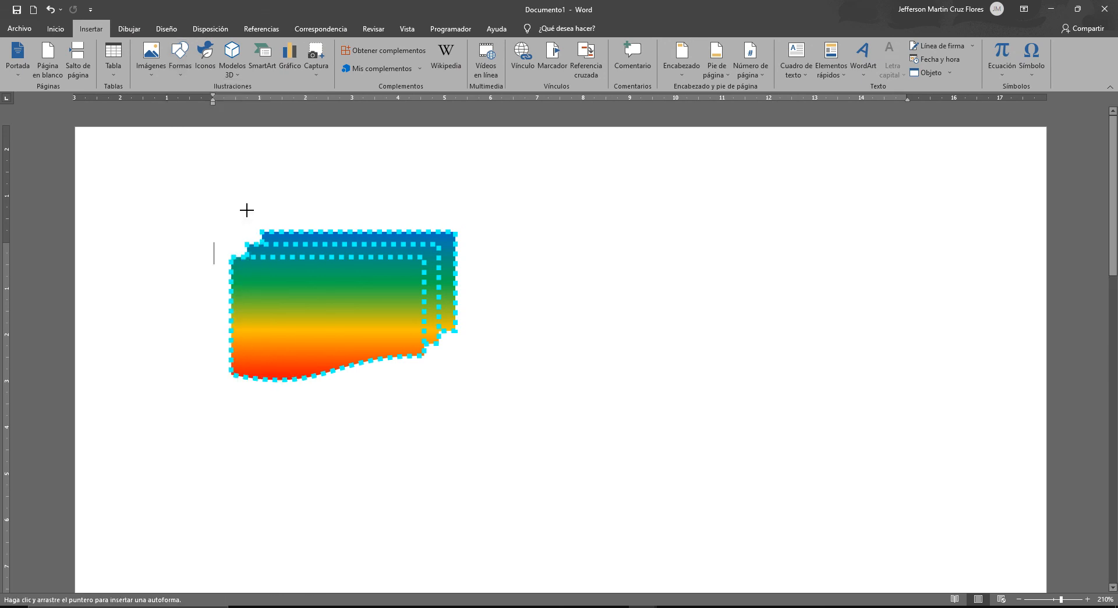
left_click_drag(629, 210, 855, 402)
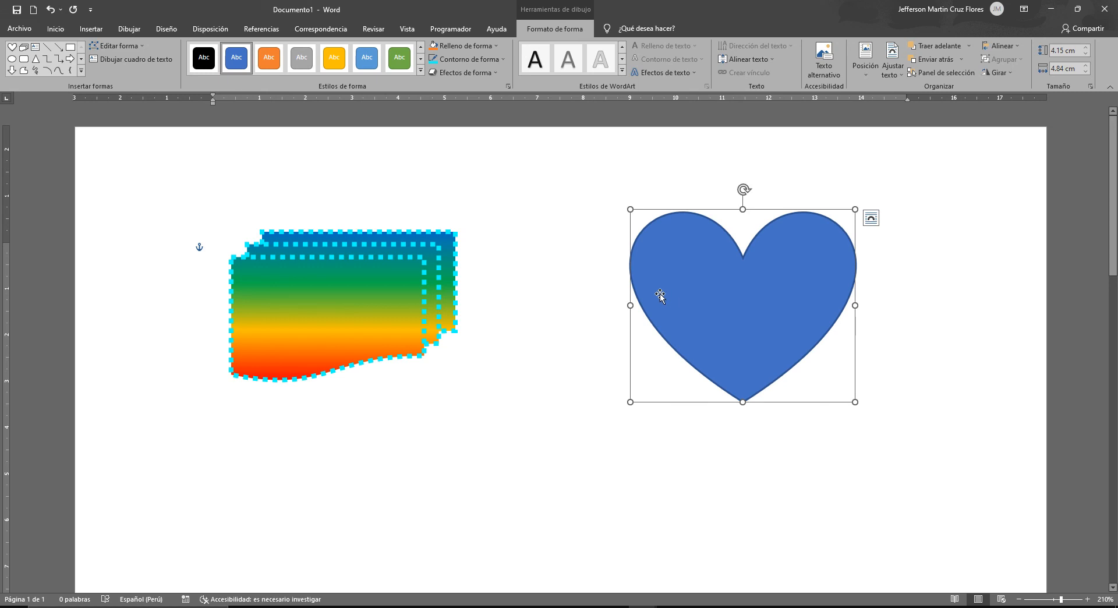
- Fill the heart with an online image from the Perro category, using the close-up of the light-haired dog on a gray background
left_click(466, 47)
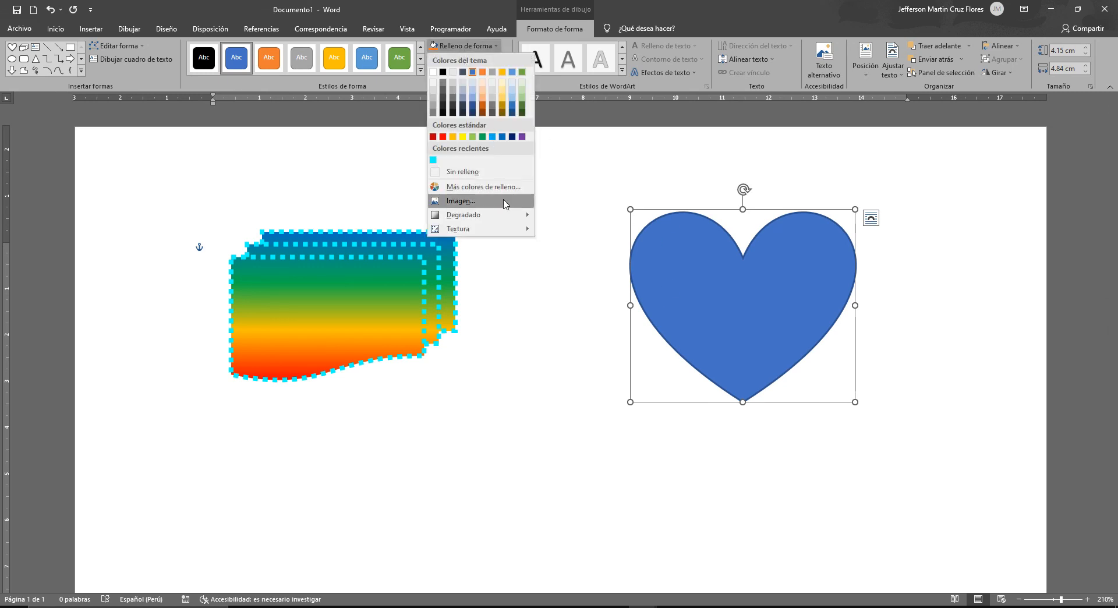
left_click(460, 201)
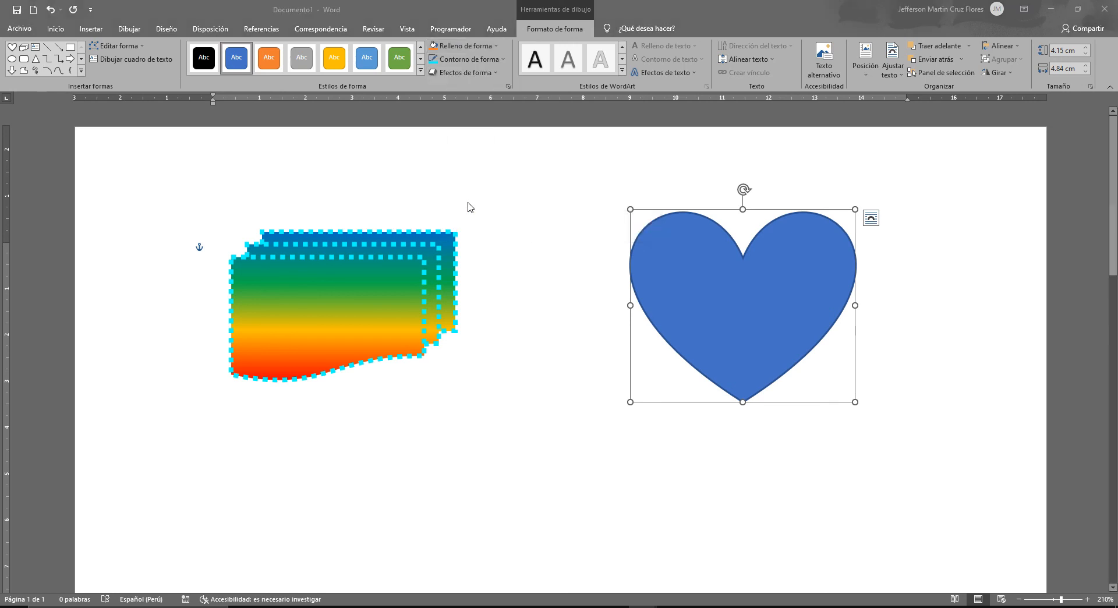
left_click_drag(478, 207, 465, 219)
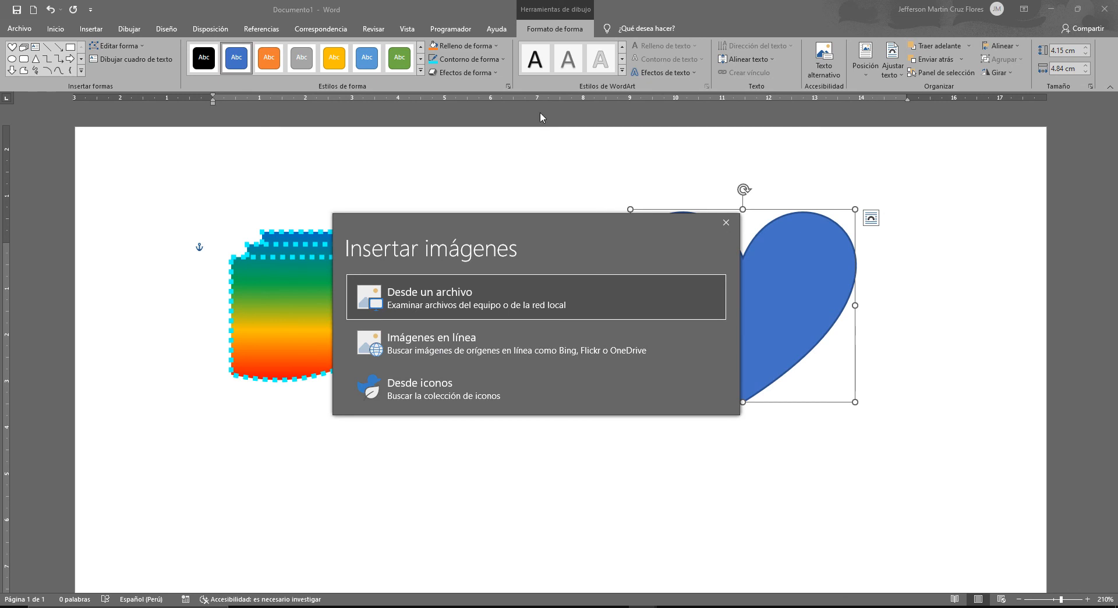
left_click(438, 347)
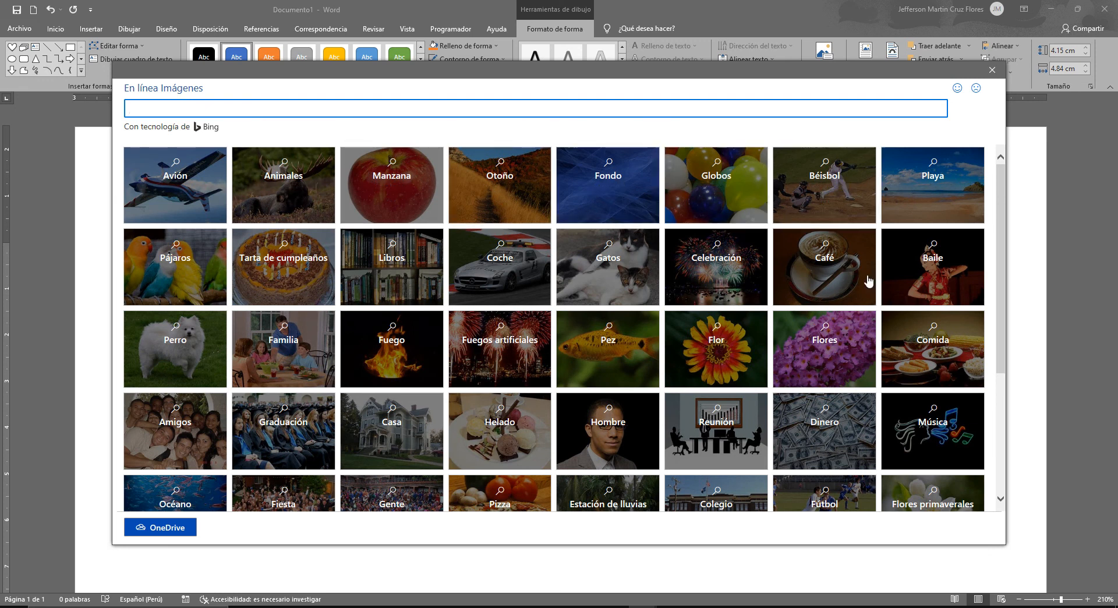
scroll(582, 344, "down", 1)
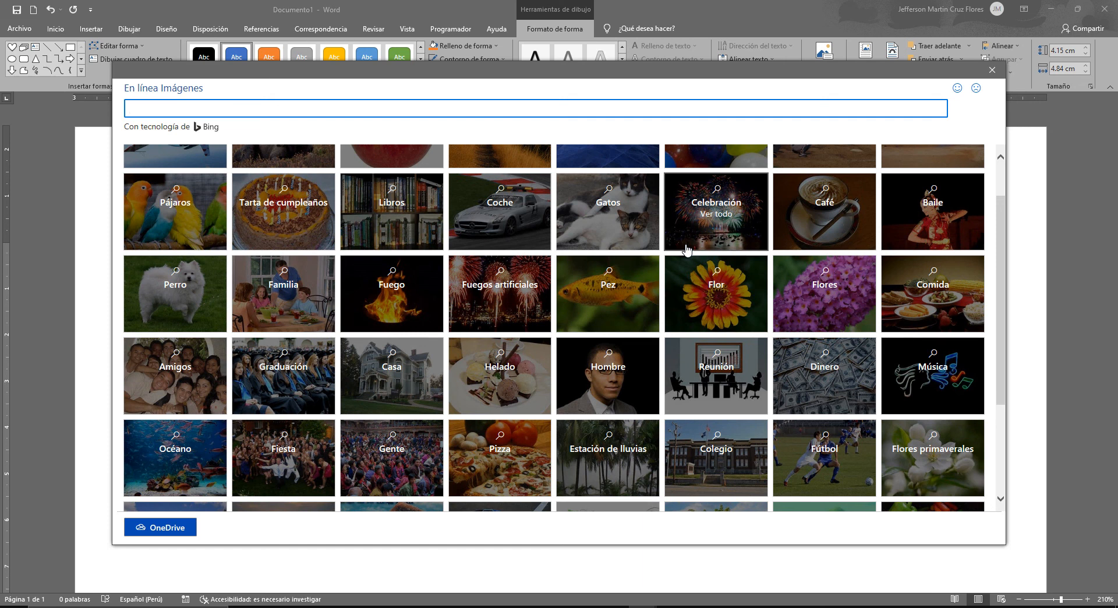
scroll(680, 266, "up", 1)
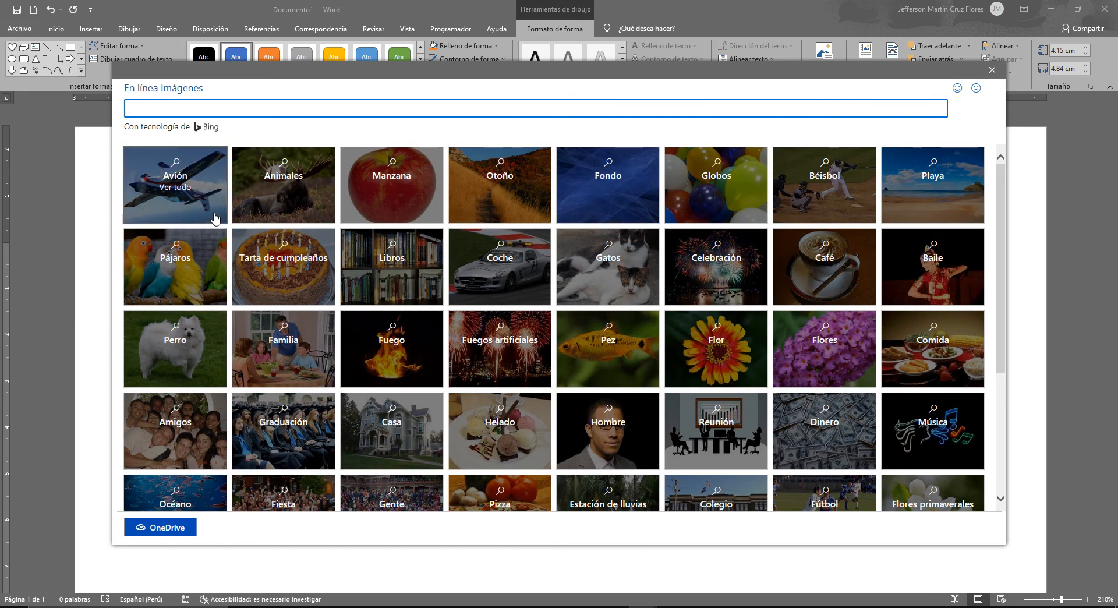
left_click(175, 338)
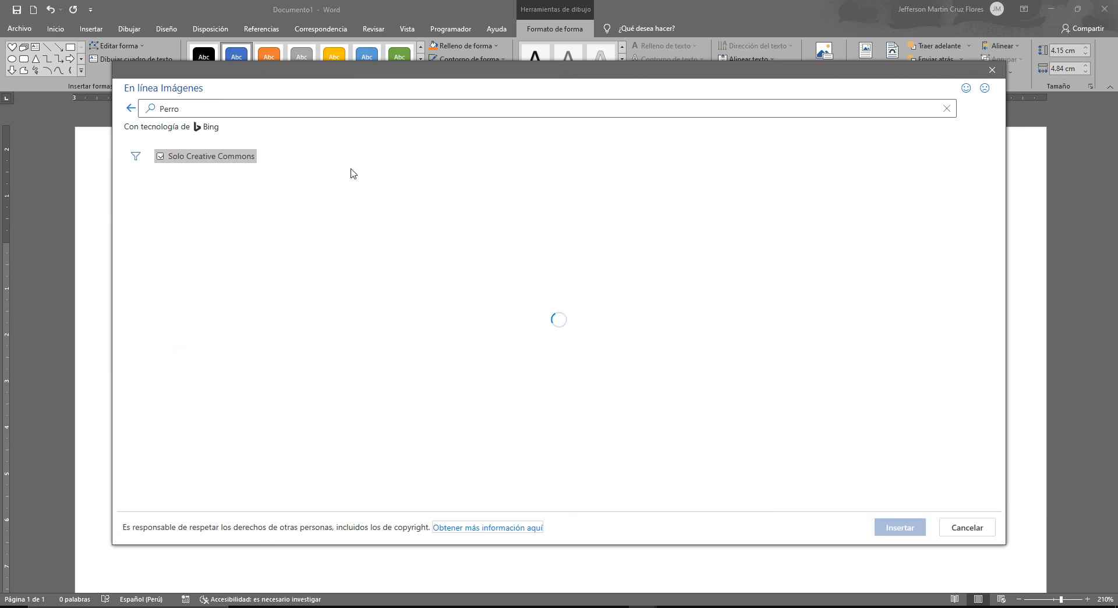
left_click(163, 108)
double_click(145, 109)
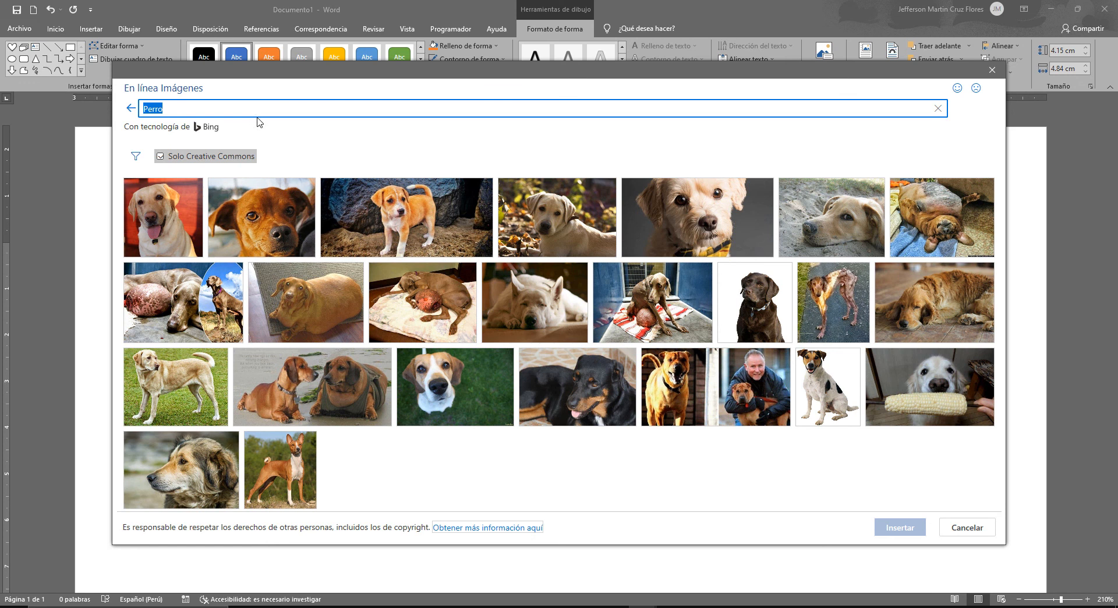
left_click(674, 210)
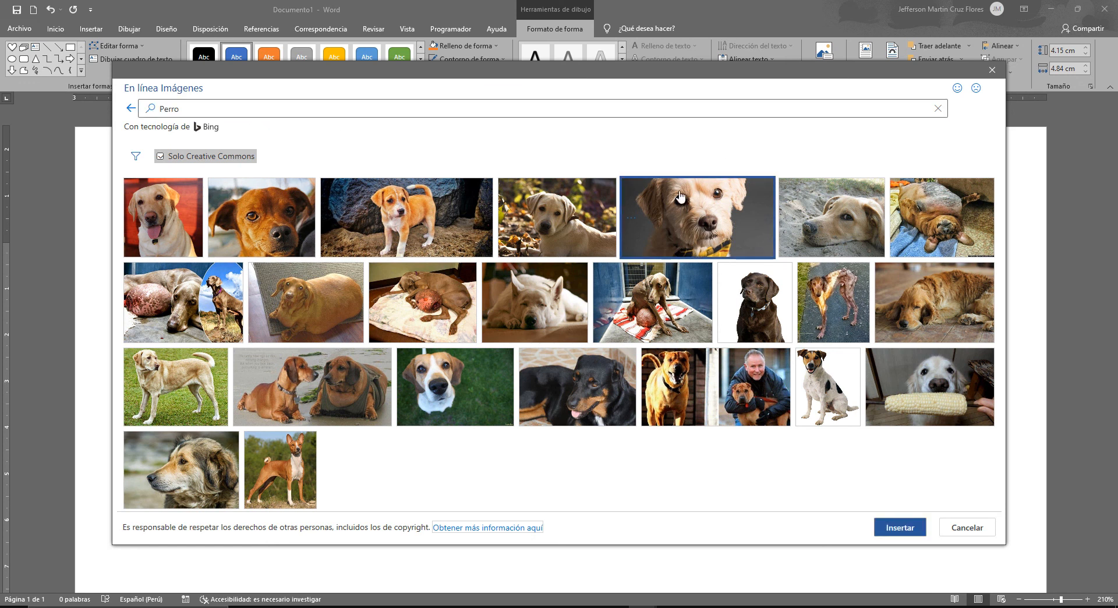
left_click(900, 527)
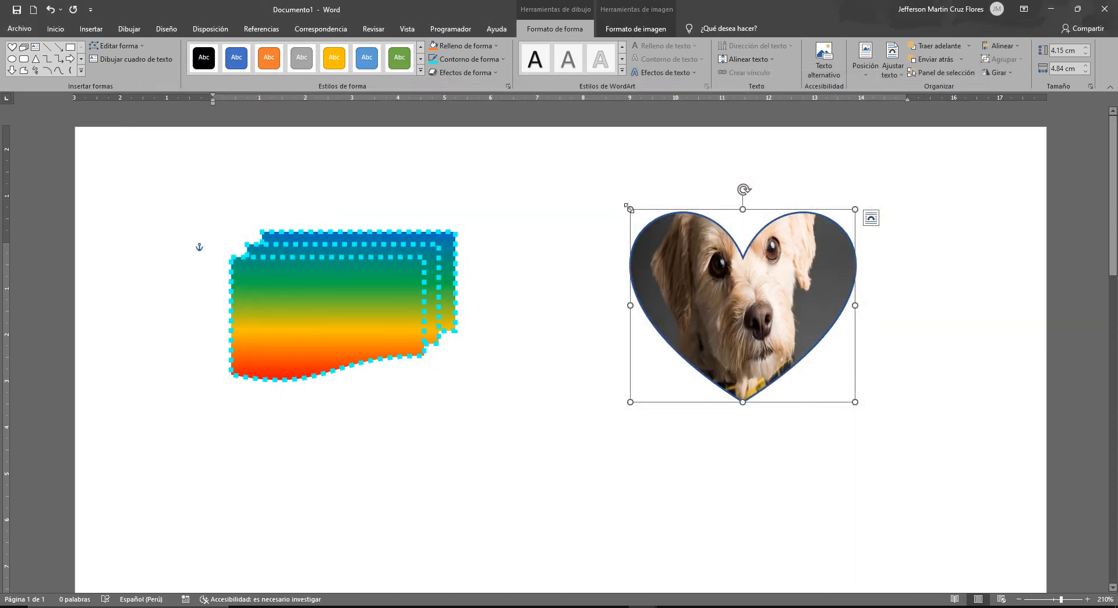
- Enlarge the heart to about 4.24 cm high and 5.69 cm wide and move the gradient shape about 1.5 cm closer to it
left_click_drag(629, 208, 592, 205)
left_click(511, 281)
left_click_drag(388, 263, 456, 264)
left_click(679, 272)
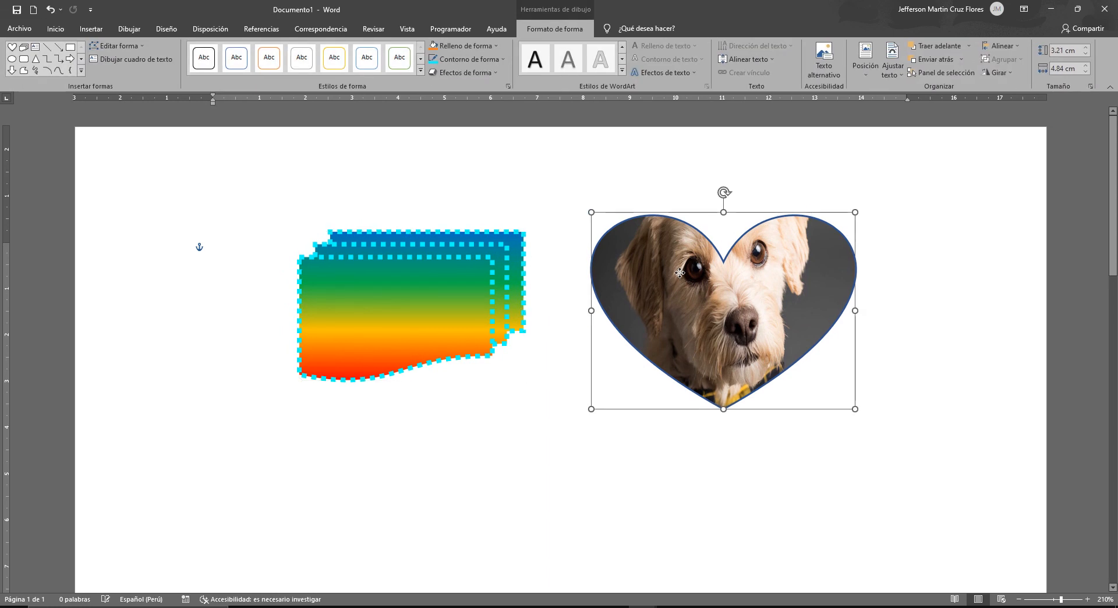
left_click(680, 273)
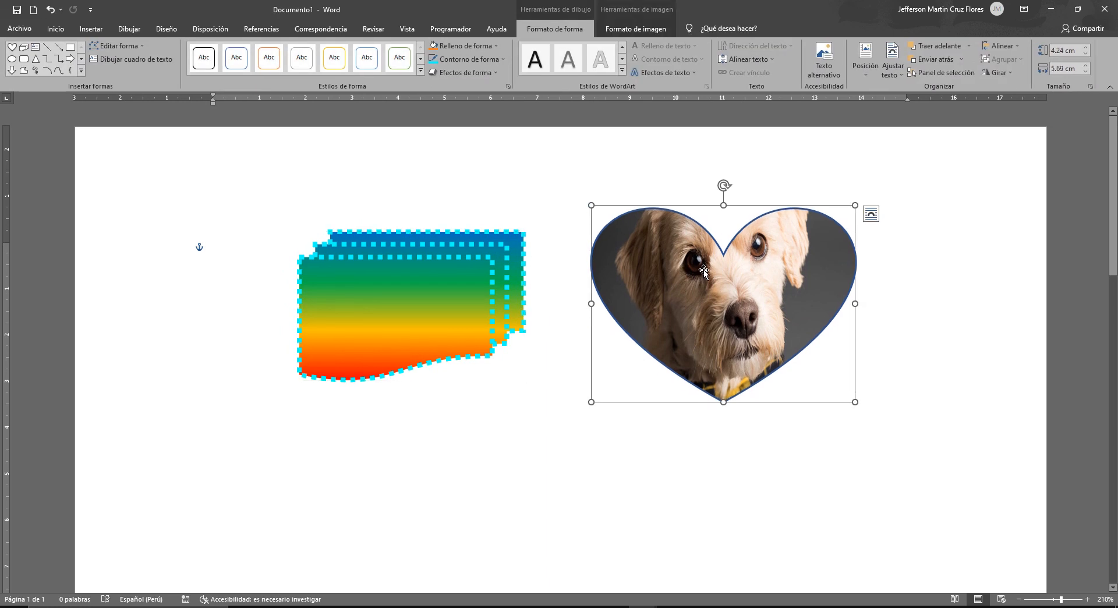
- Draw a cylinder shape about 4.55 cm high and 5.66 cm wide below the gradient shape and the heart
scroll(702, 272, "down", 2)
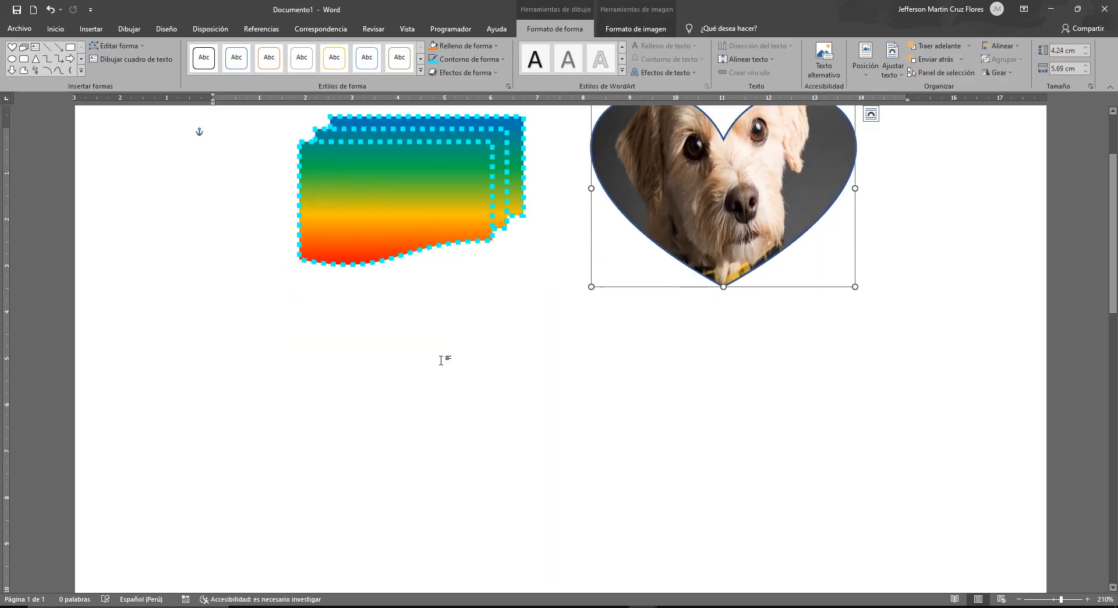
left_click(445, 359)
left_click(91, 29)
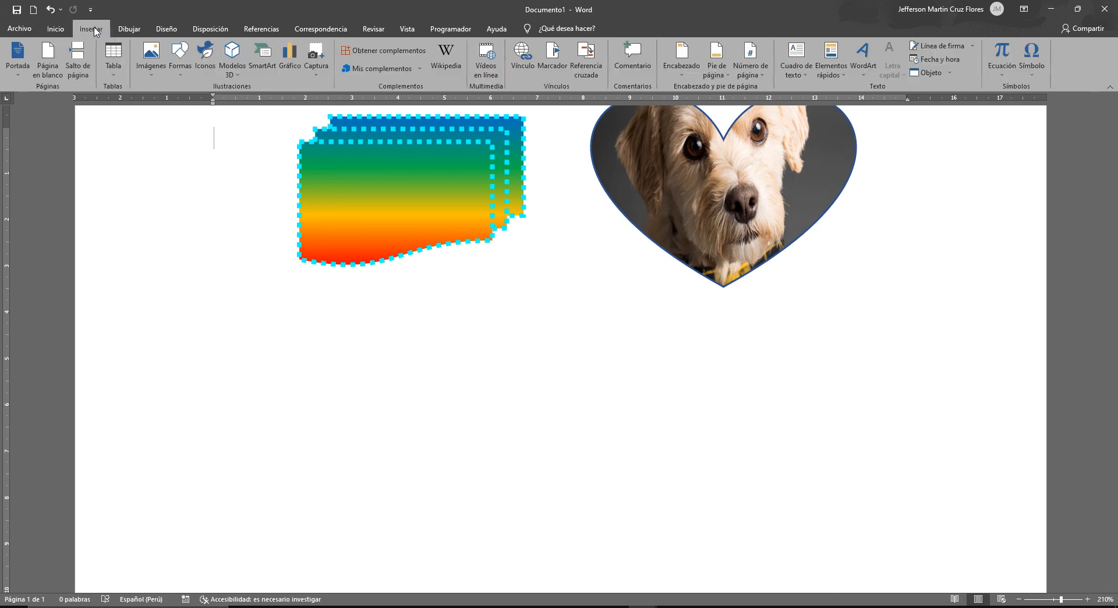
left_click(180, 59)
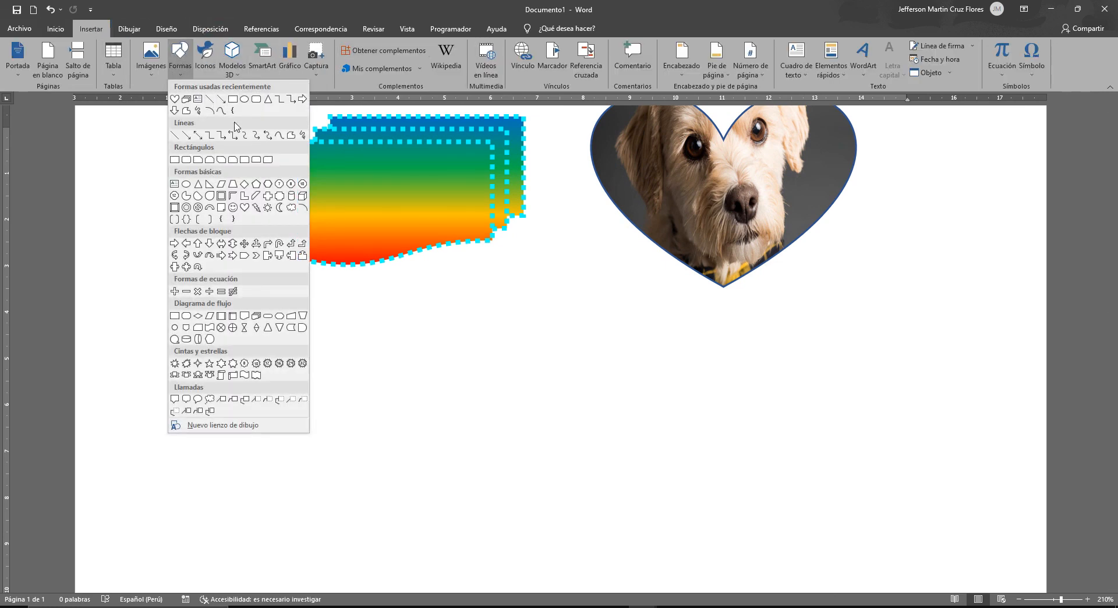
left_click(292, 196)
left_click_drag(458, 331, 720, 533)
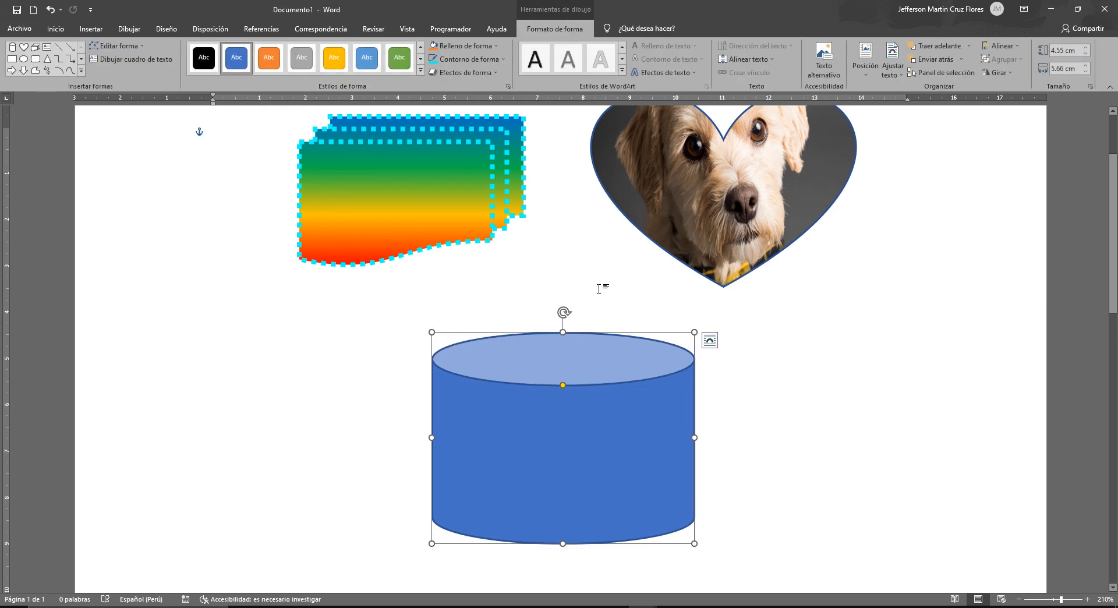
- Fill the cylinder with the light blue water droplets texture
left_click(454, 47)
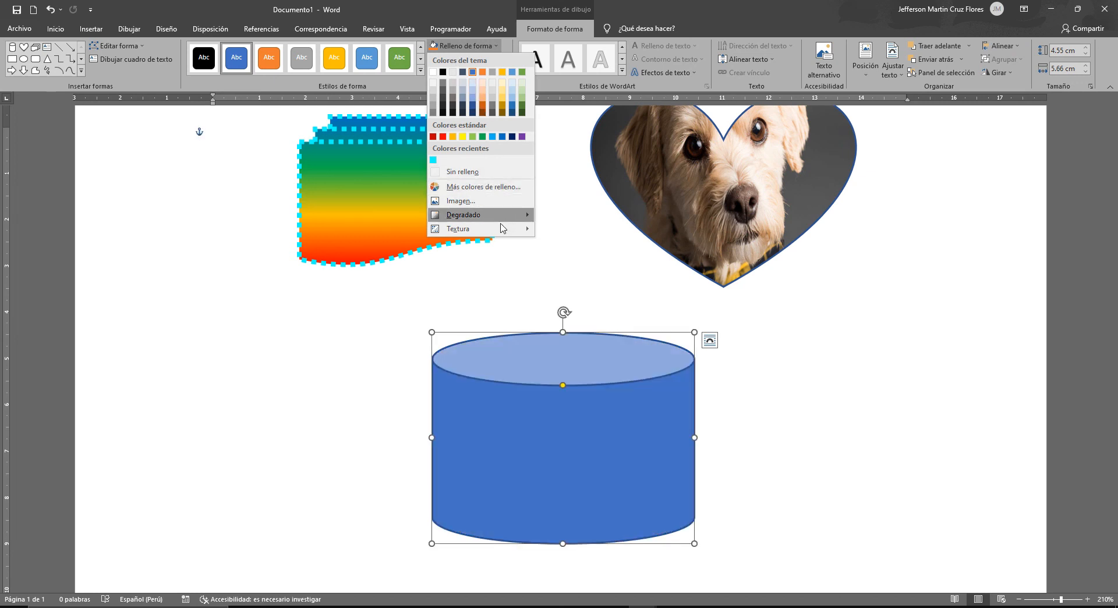
mouse_move(502, 227)
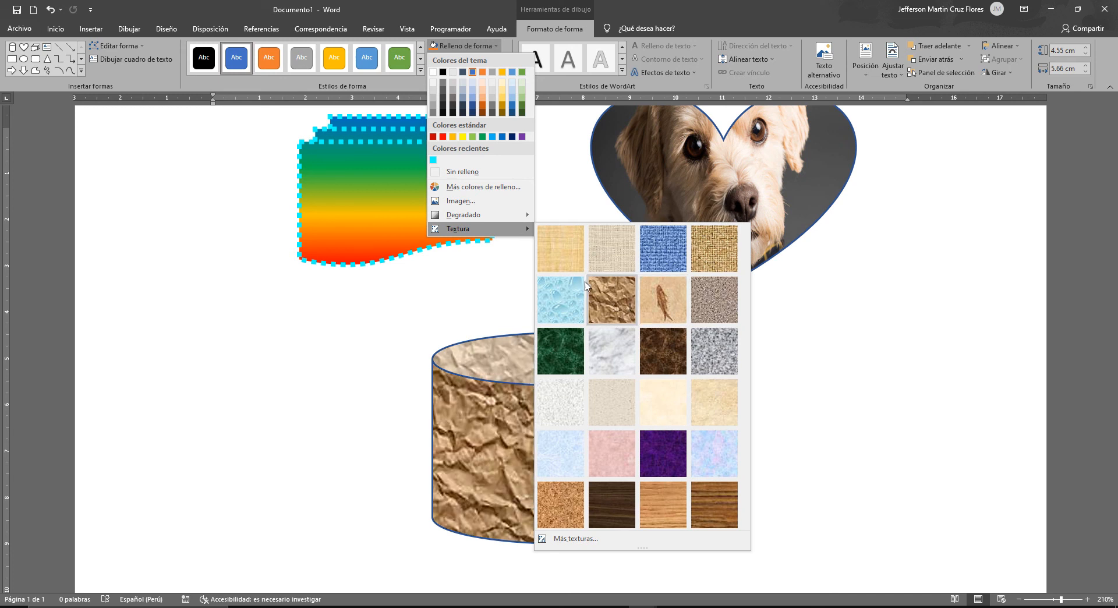
left_click(556, 302)
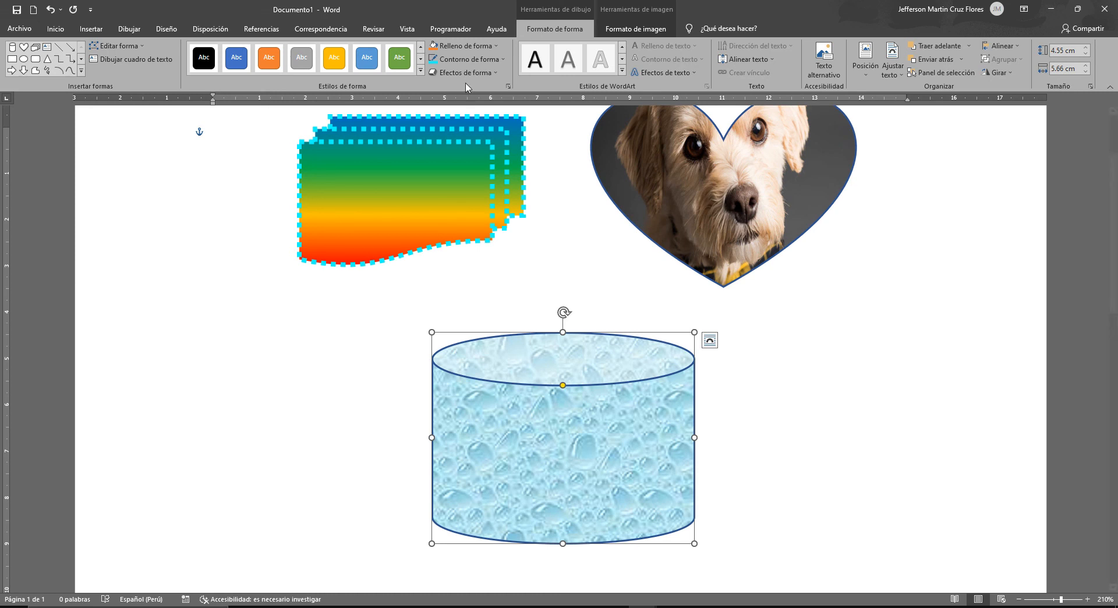
- Set the cylinder's outline weight to 3 pt and open the detailed line formatting options
left_click(483, 66)
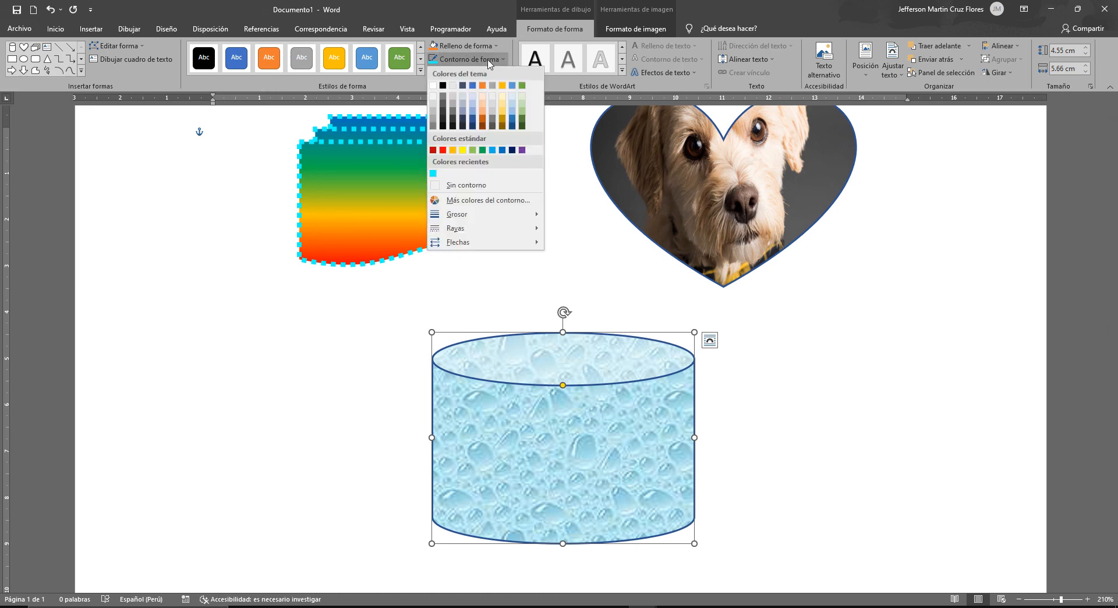
mouse_move(533, 215)
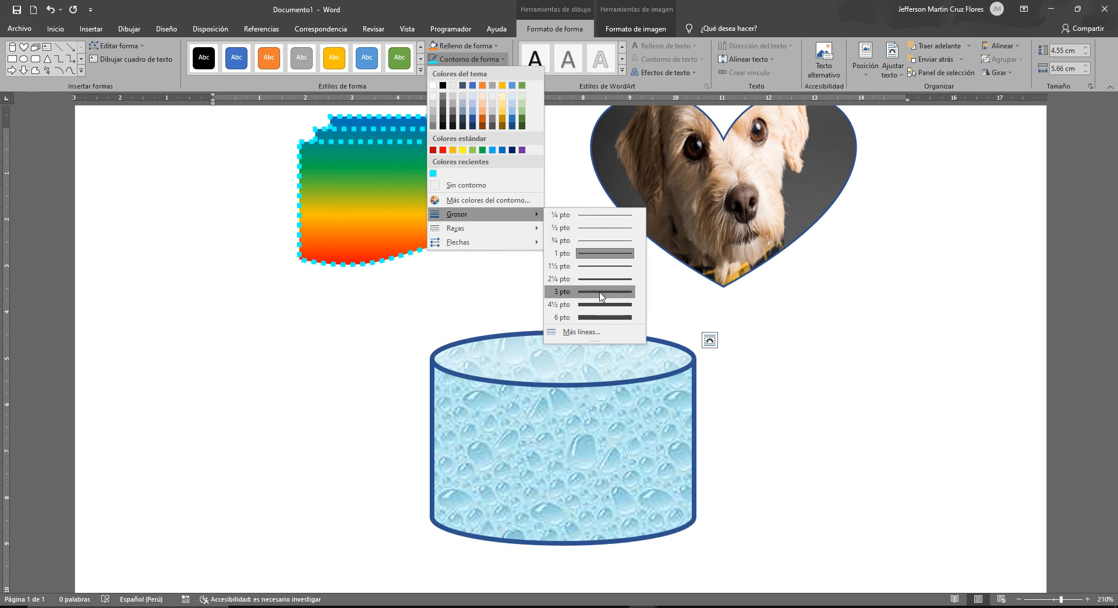
left_click(601, 296)
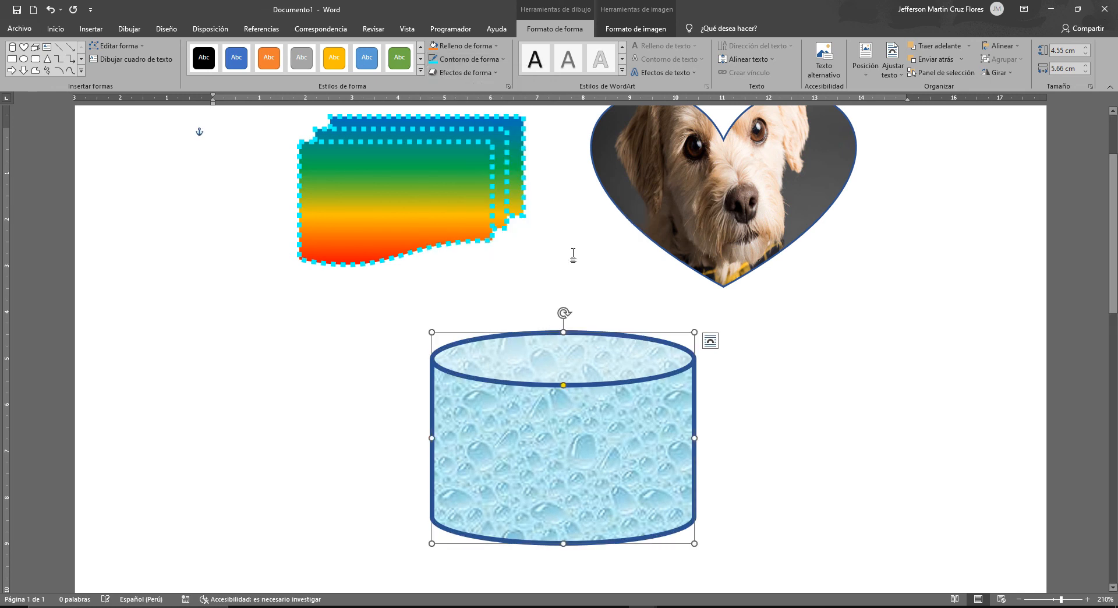
left_click(468, 60)
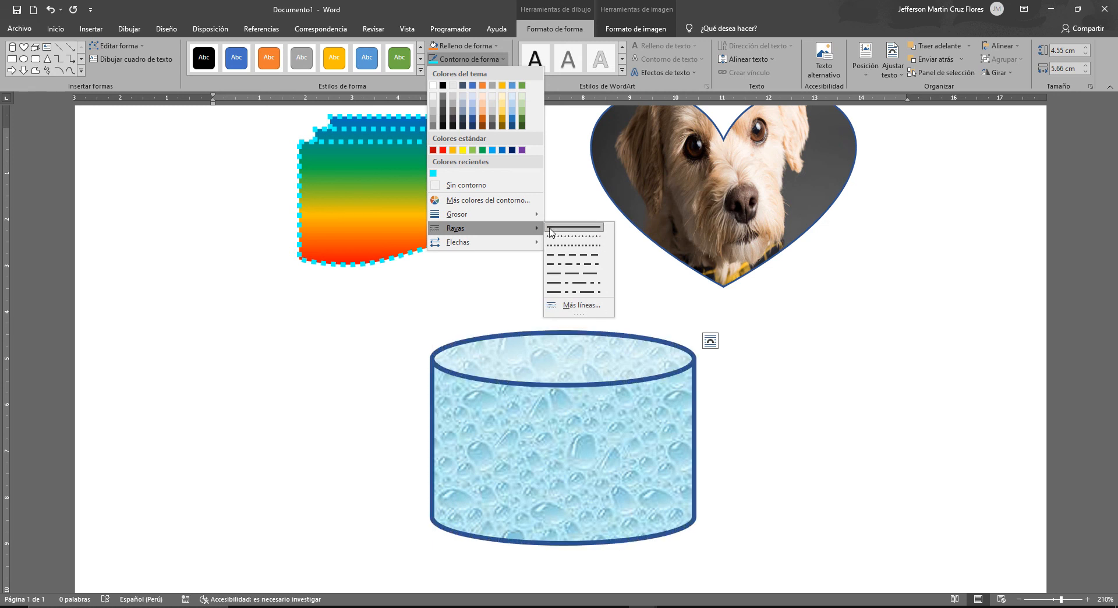
left_click(586, 306)
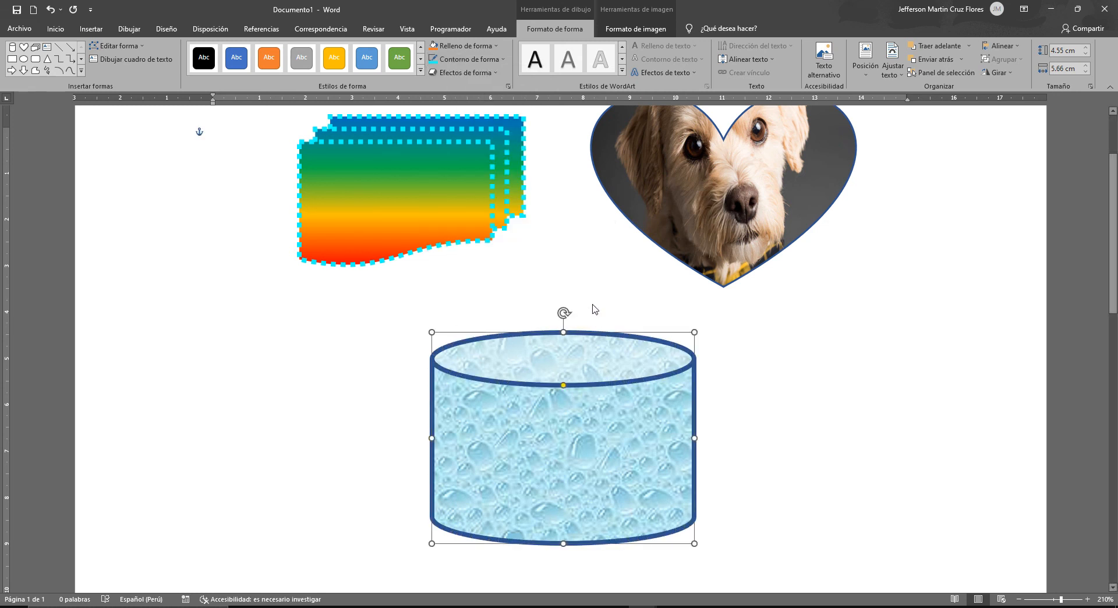
- Try the no line and gradient line options on the cylinder's outline and return it to a solid line
scroll(1075, 152, "up", 3)
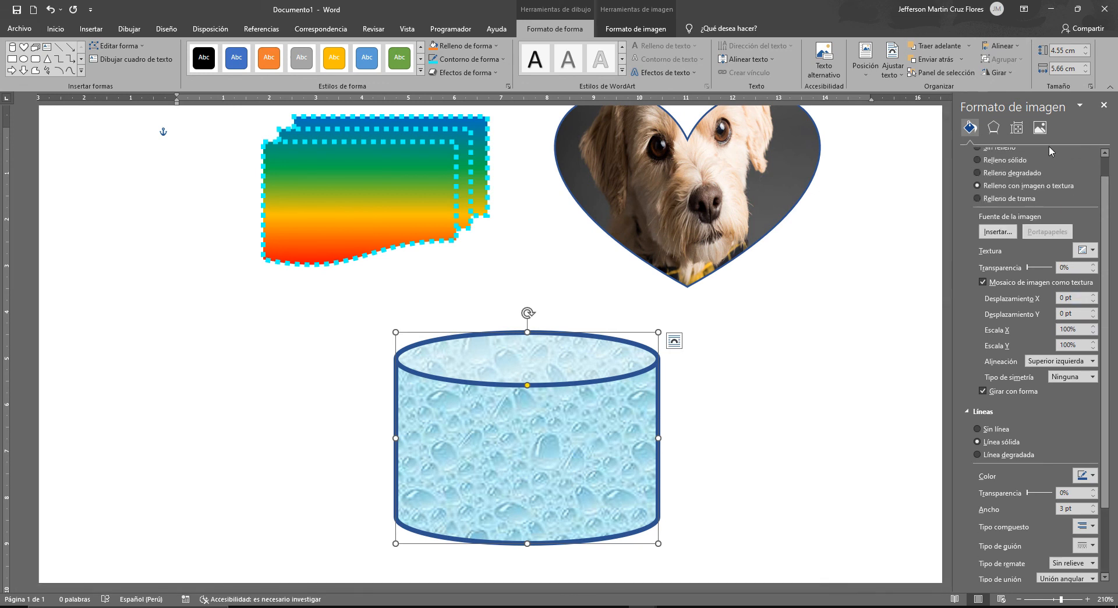
scroll(1033, 229, "up", 1)
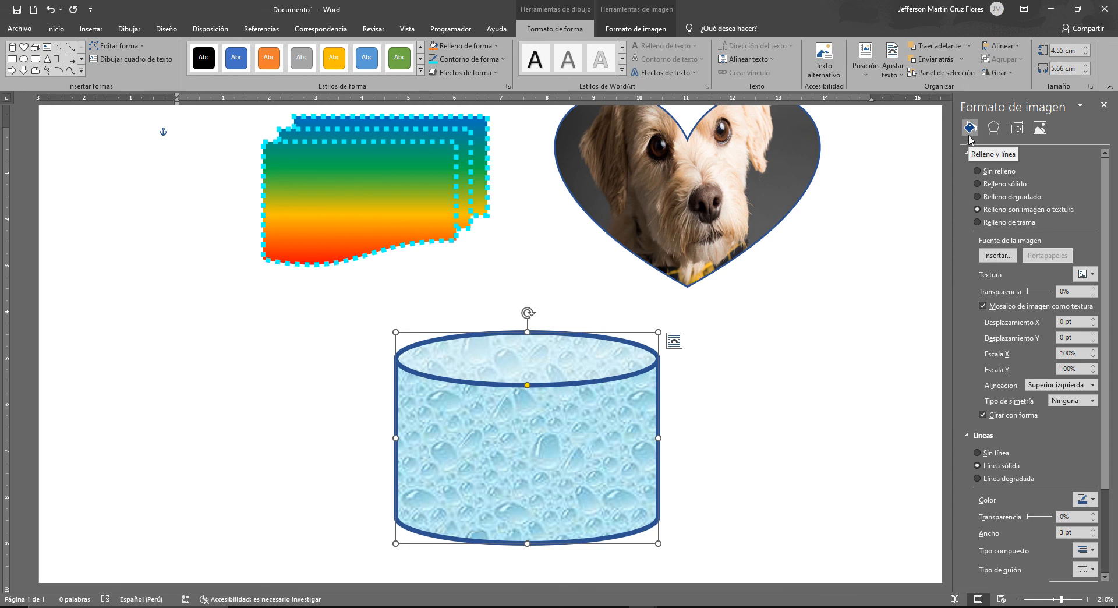
scroll(1008, 268, "down", 3)
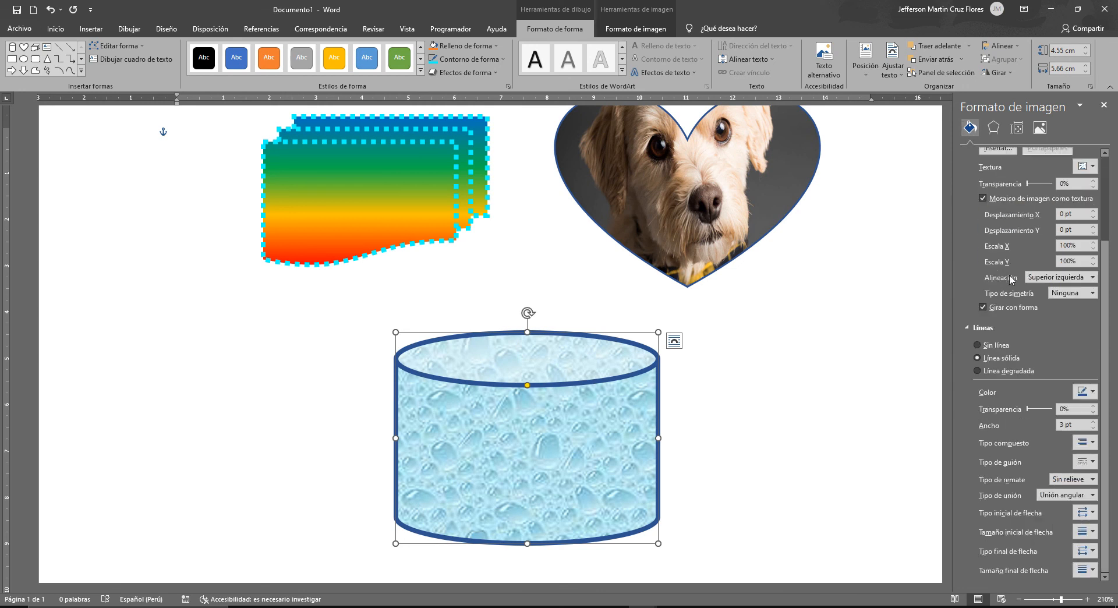
left_click(982, 346)
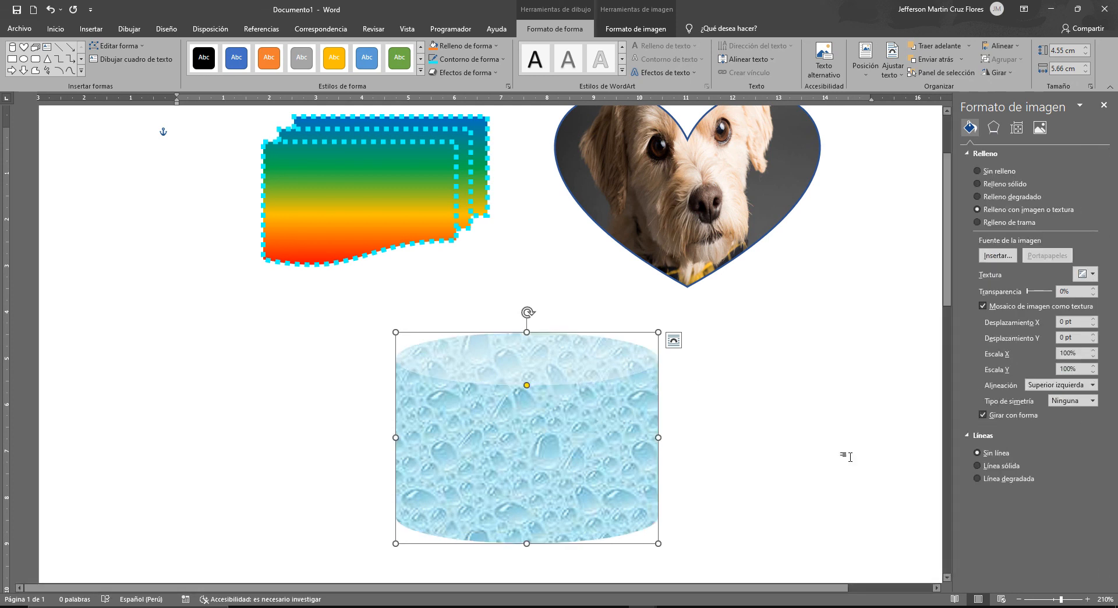
left_click(990, 465)
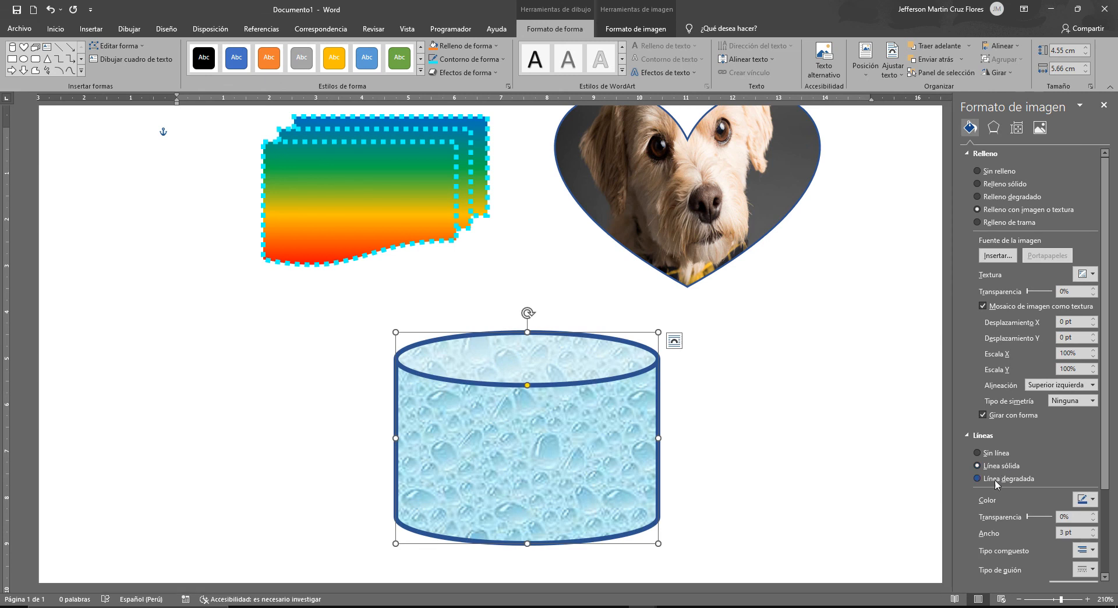
left_click(993, 479)
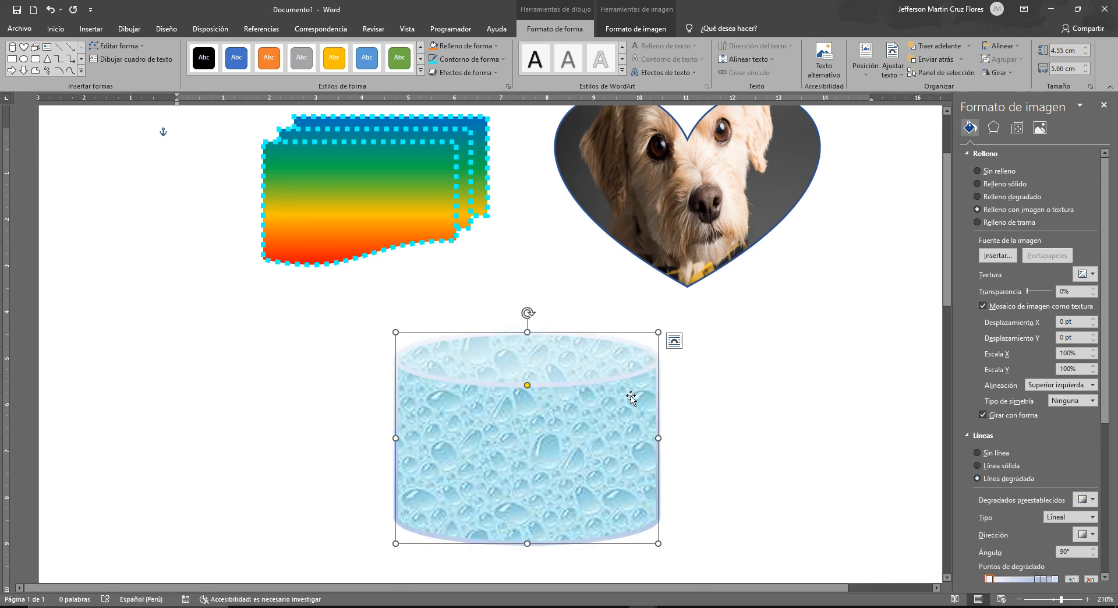
scroll(659, 355, "down", 3)
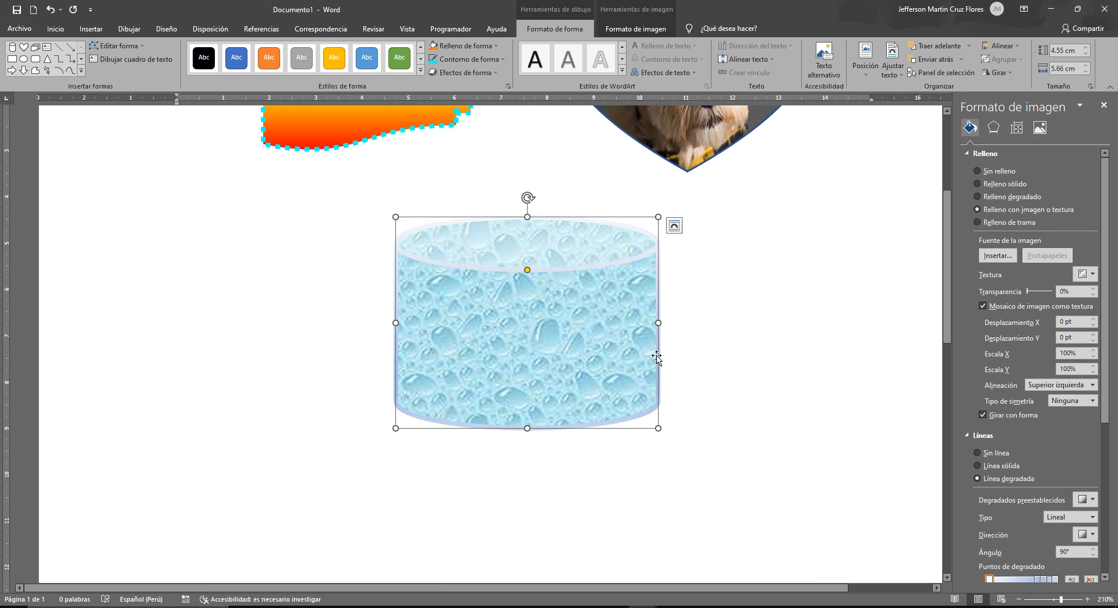
scroll(1070, 425, "down", 2)
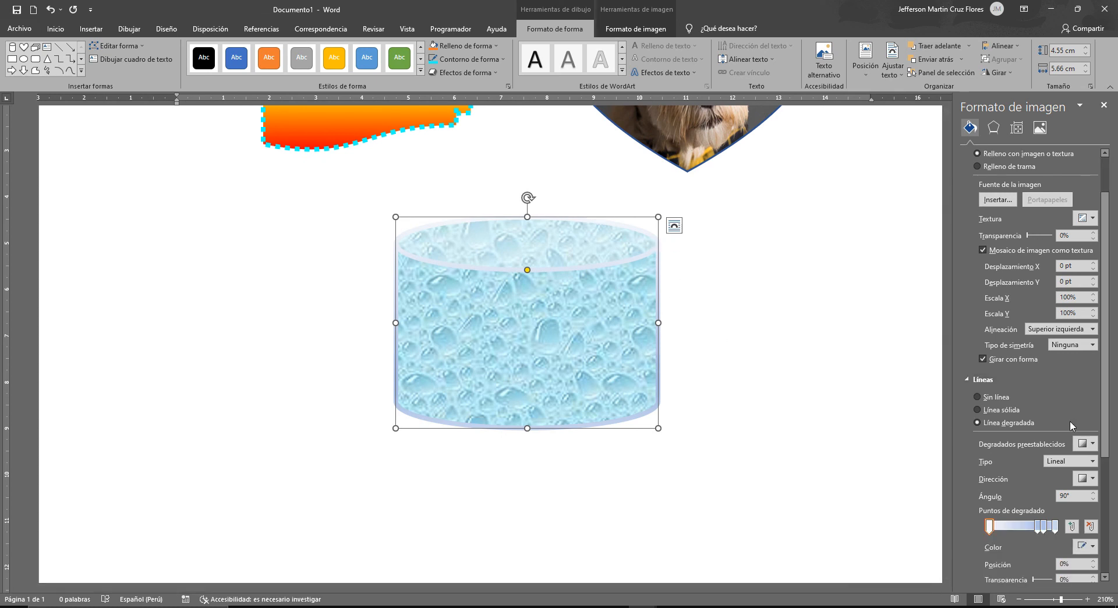
left_click(1000, 413)
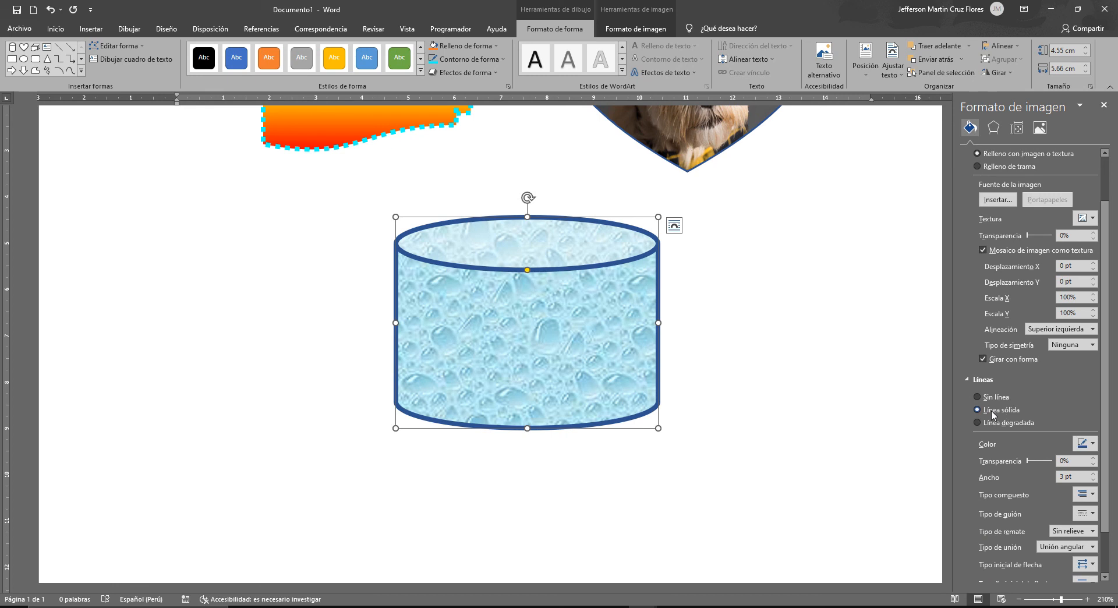
- Change the cylinder's solid outline color to the orange theme color
scroll(1048, 367, "down", 2)
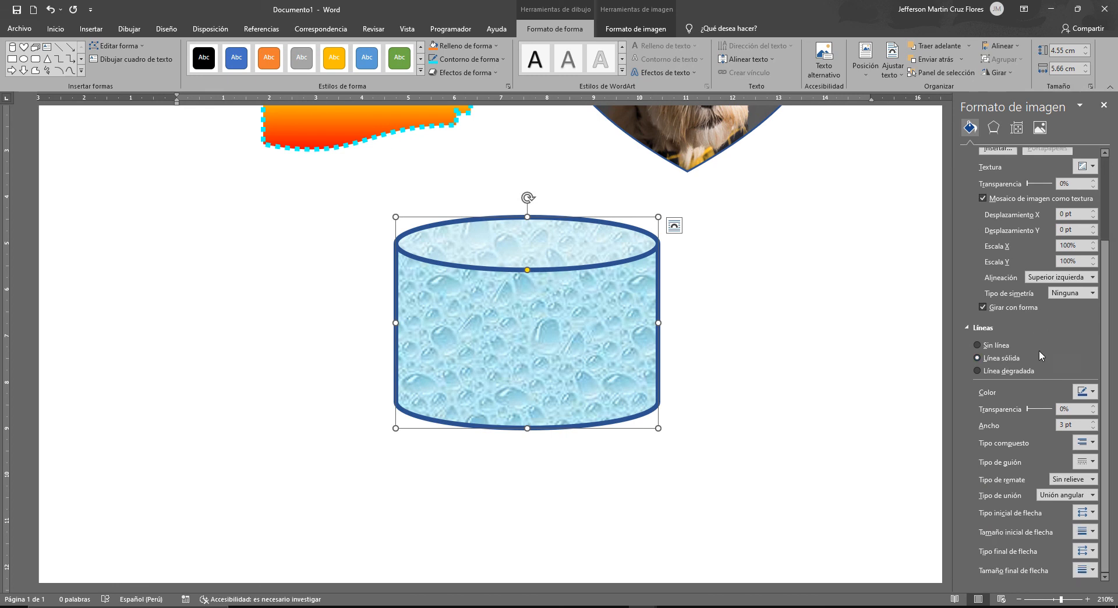
left_click(1092, 393)
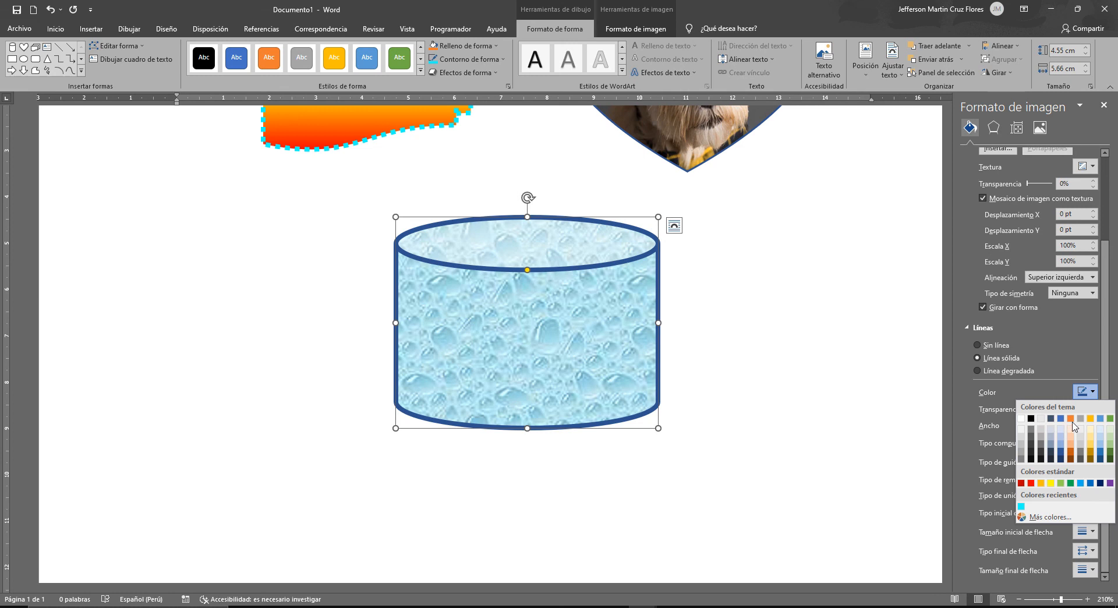
left_click(1071, 419)
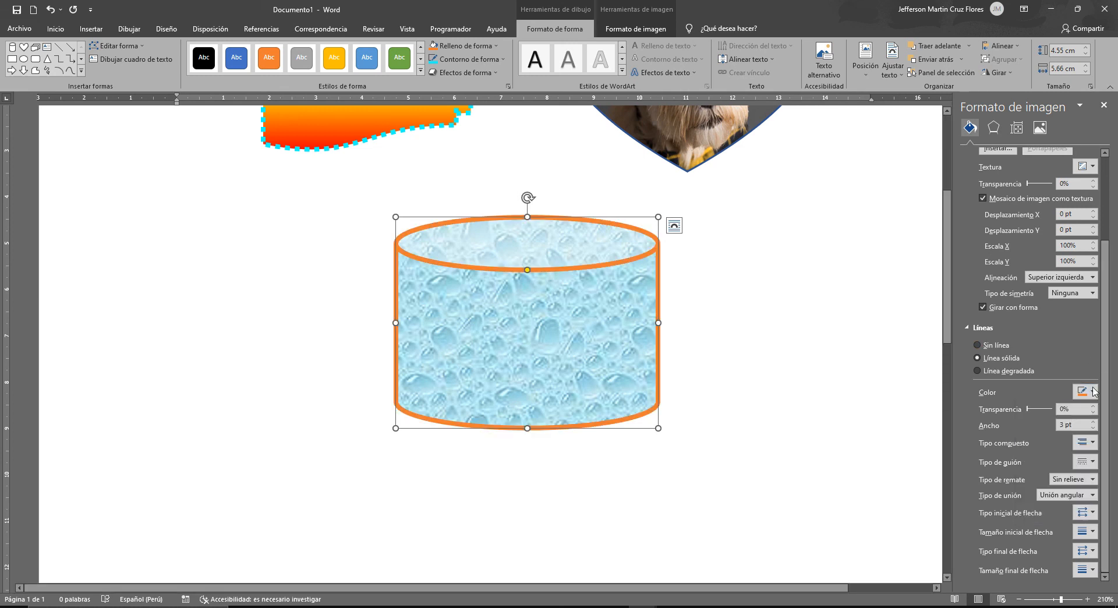
- Try 50% transparency on the cylinder's outline and set it back to 0%
double_click(1075, 410)
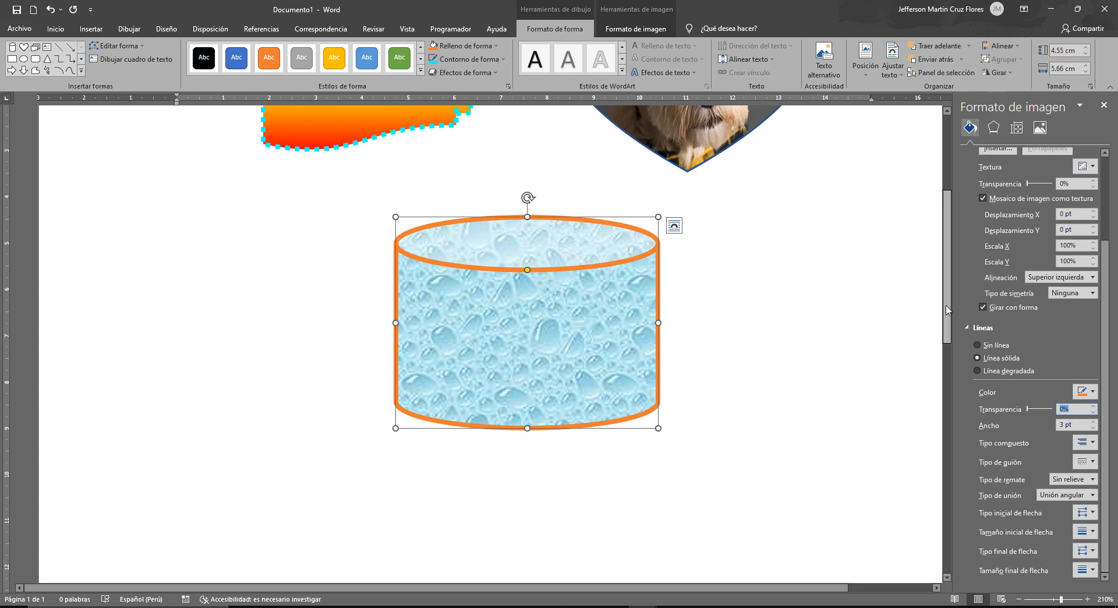
type("50")
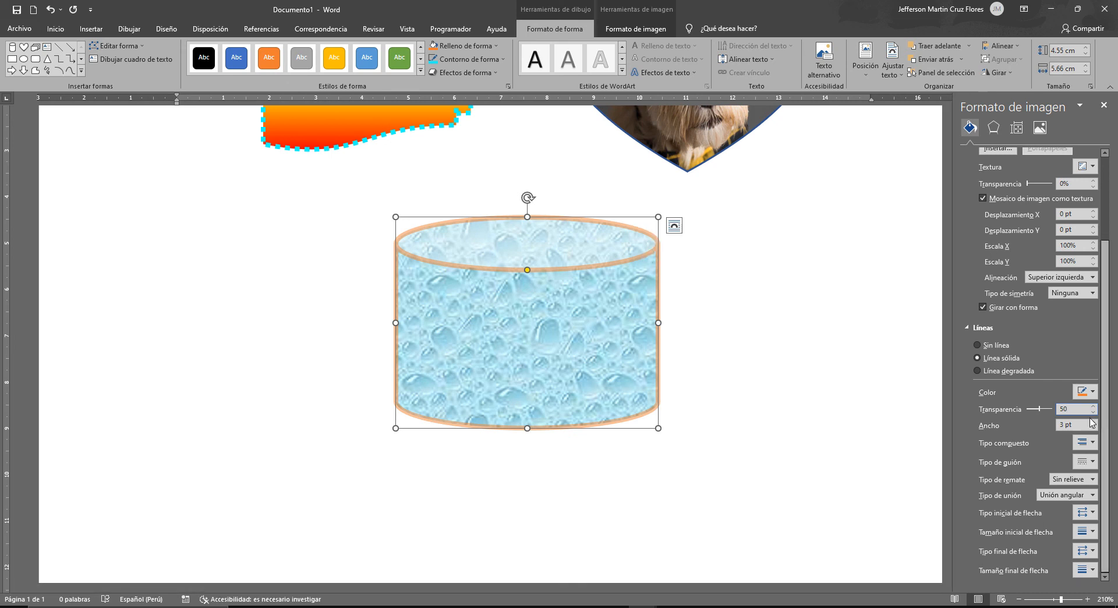
type("0")
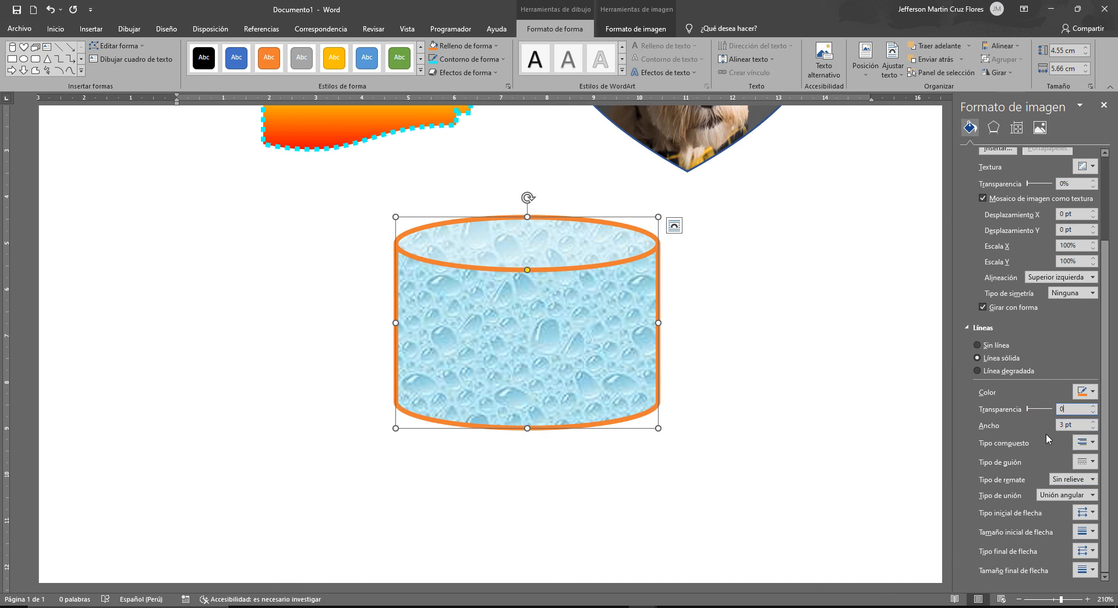
- Apply the Double compound line type to the cylinder's outline and close the formatting pane
left_click(1092, 443)
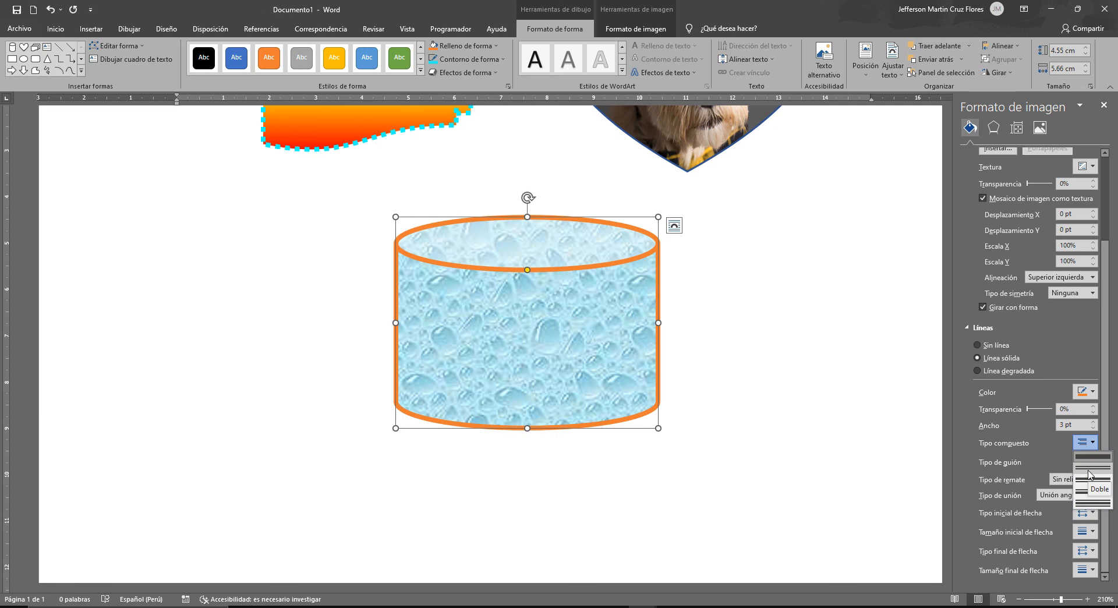
left_click(1089, 471)
left_click(760, 228)
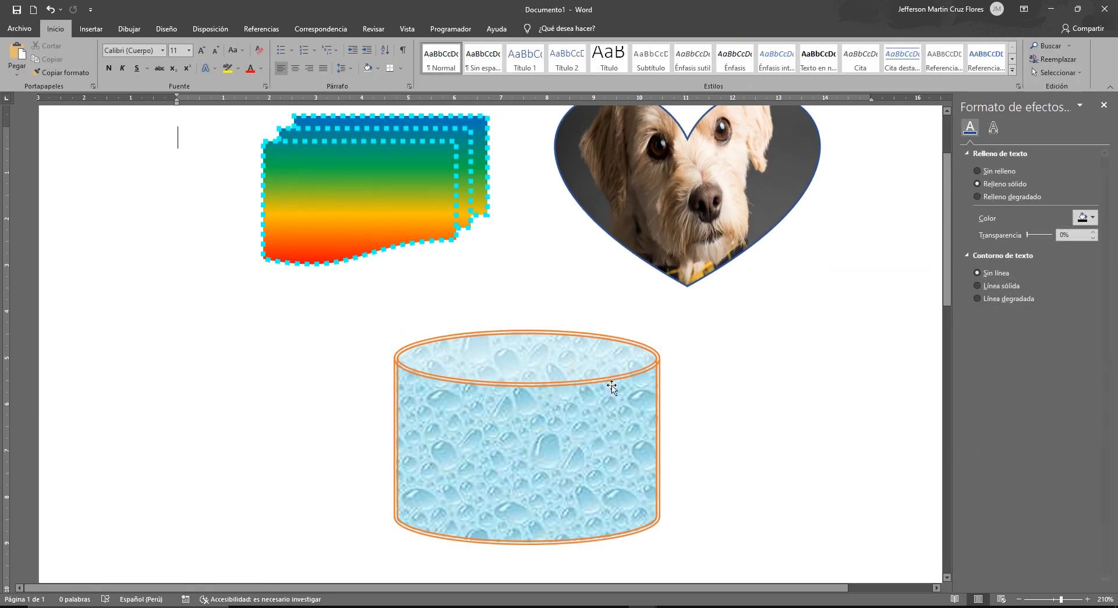
scroll(615, 373, "down", 1)
scroll(597, 355, "up", 2, "ctrl")
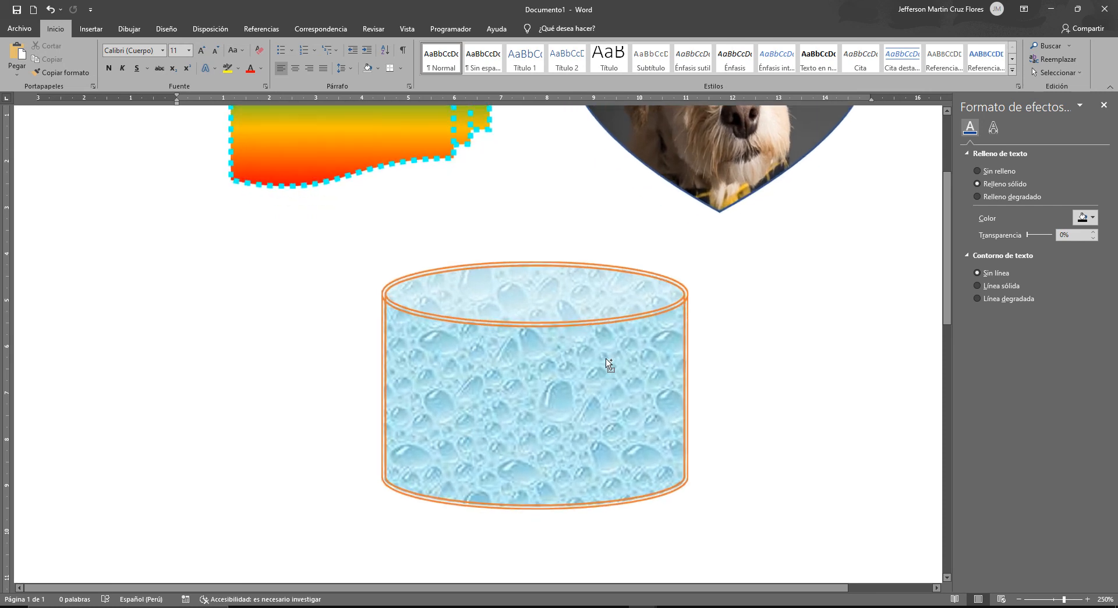
scroll(666, 532, "up", 5)
scroll(676, 513, "up", 5, "ctrl")
scroll(681, 495, "down", 4)
scroll(690, 480, "up", 3)
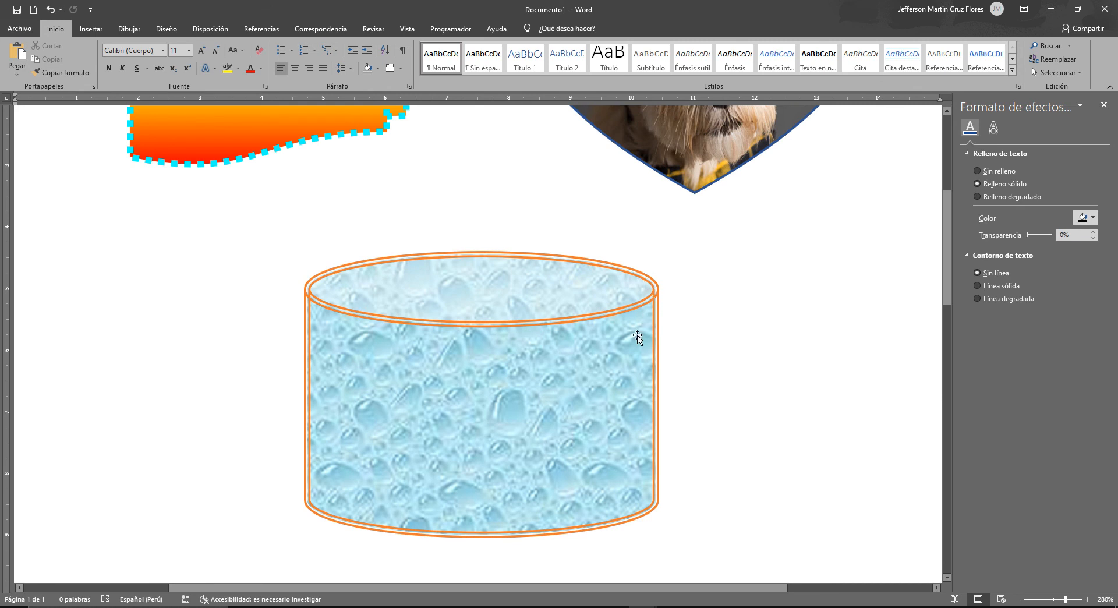
left_click(1103, 105)
- Review the finished shapes by selecting the gradient shape, the heart and the cylinder in turn
scroll(813, 193, "down", 1)
scroll(814, 193, "down", 9, "ctrl")
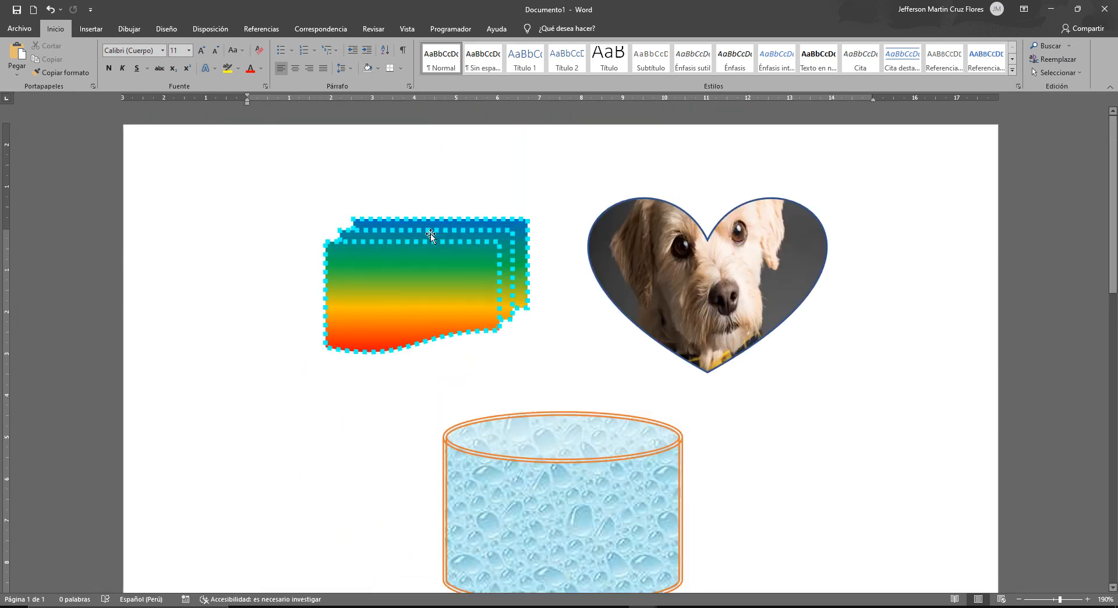
scroll(443, 277, "down", 1)
left_click(460, 200)
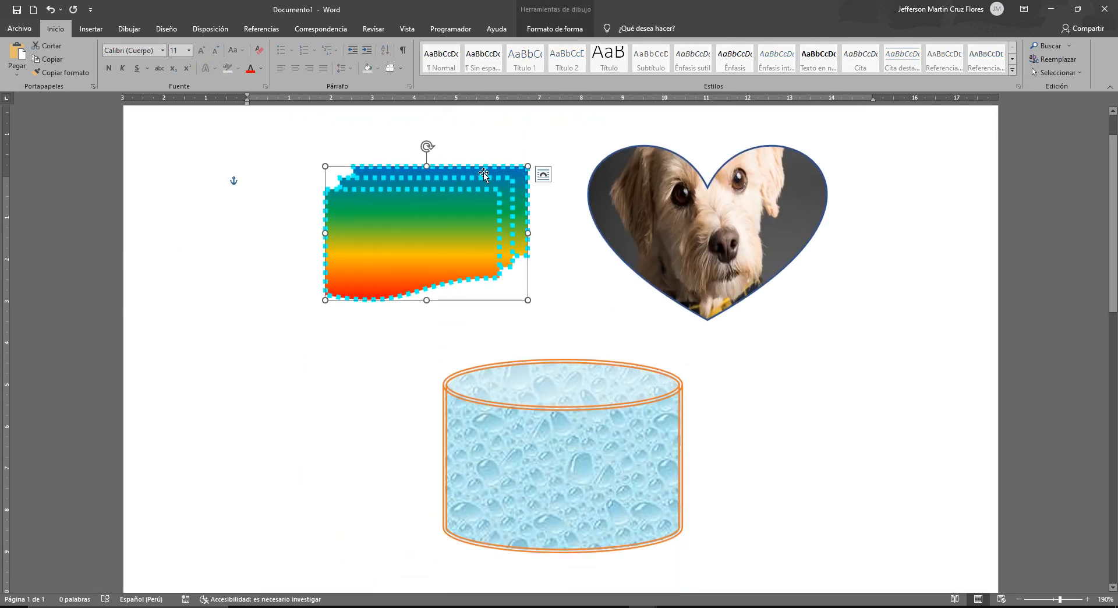
left_click(772, 223)
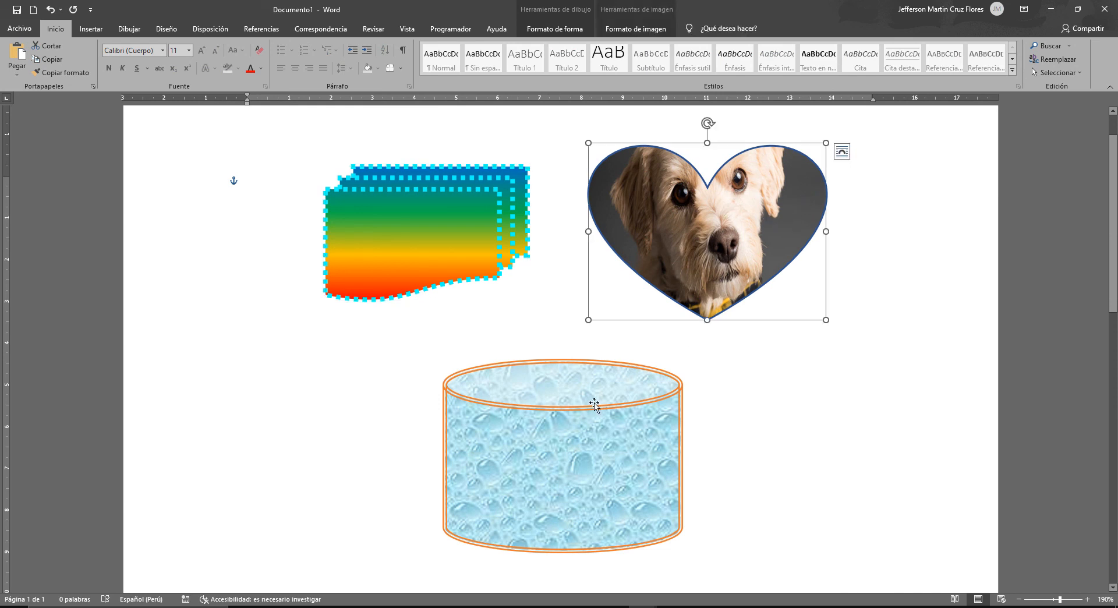
left_click(577, 385)
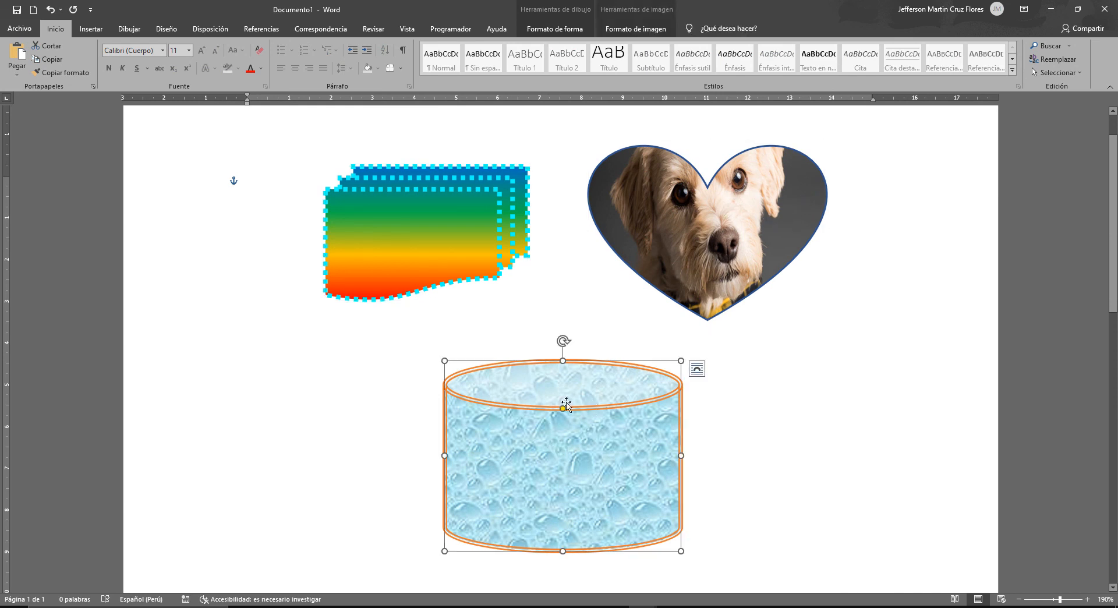